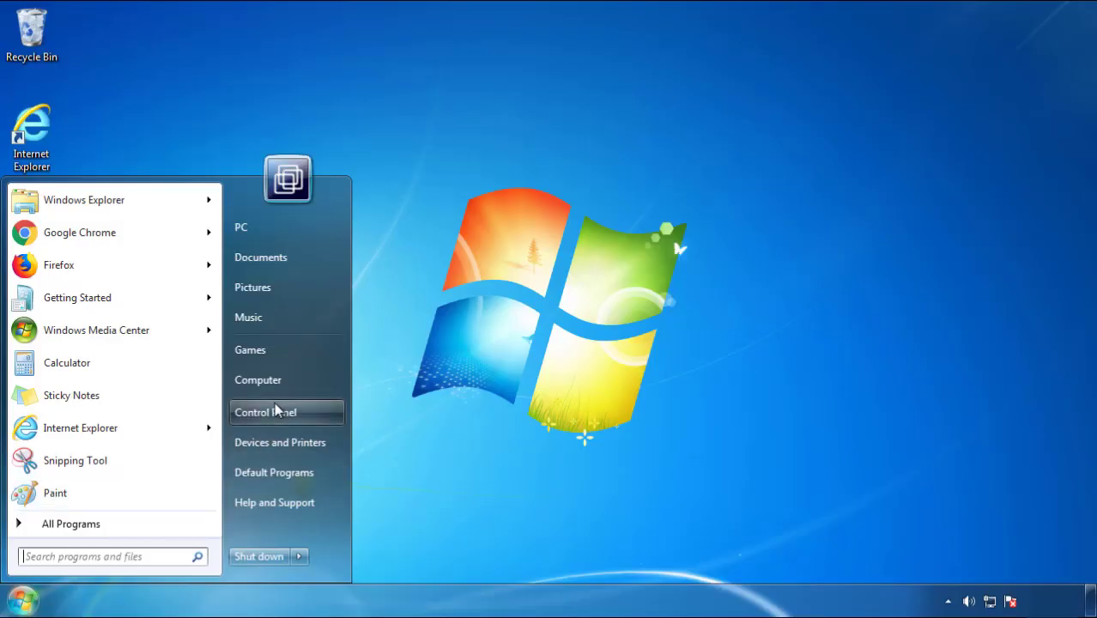
Step: In Programs and Features, sort by install date (newest first) and uninstall SearchMine 2.00
{"action": "left_click", "coordinate": [275, 411]}
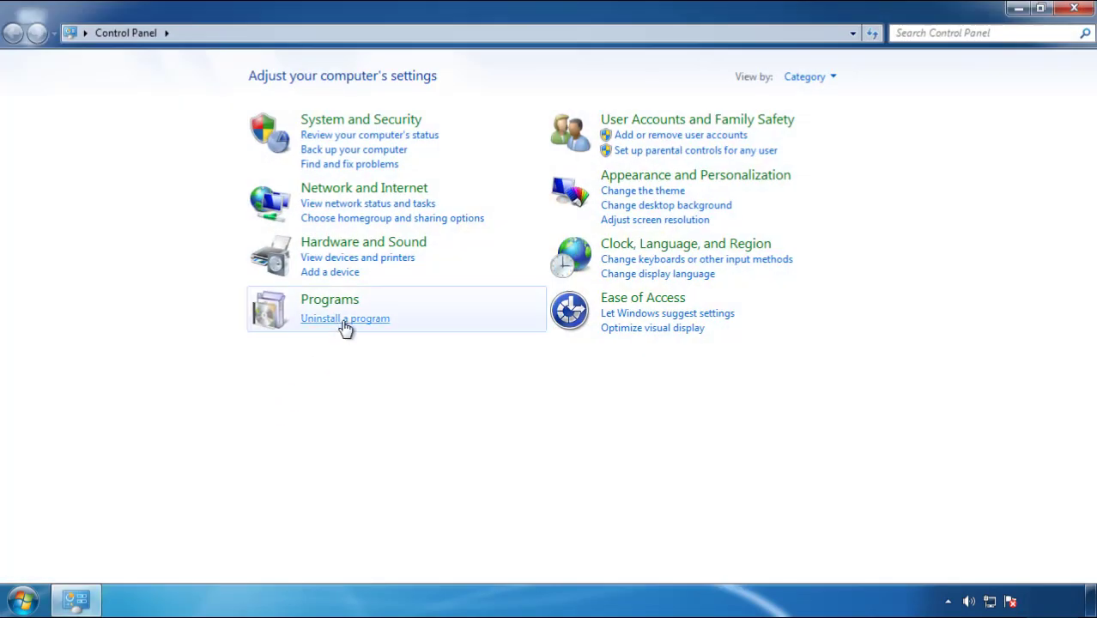
{"action": "left_click", "coordinate": [343, 324]}
{"action": "left_click", "coordinate": [646, 163]}
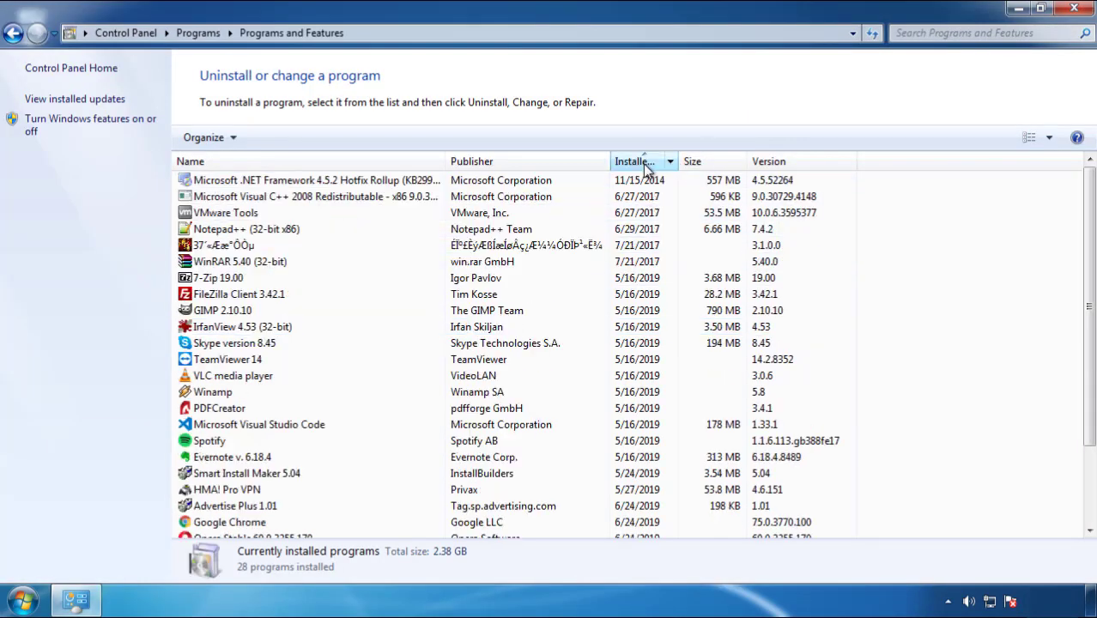
{"action": "left_click", "coordinate": [645, 165]}
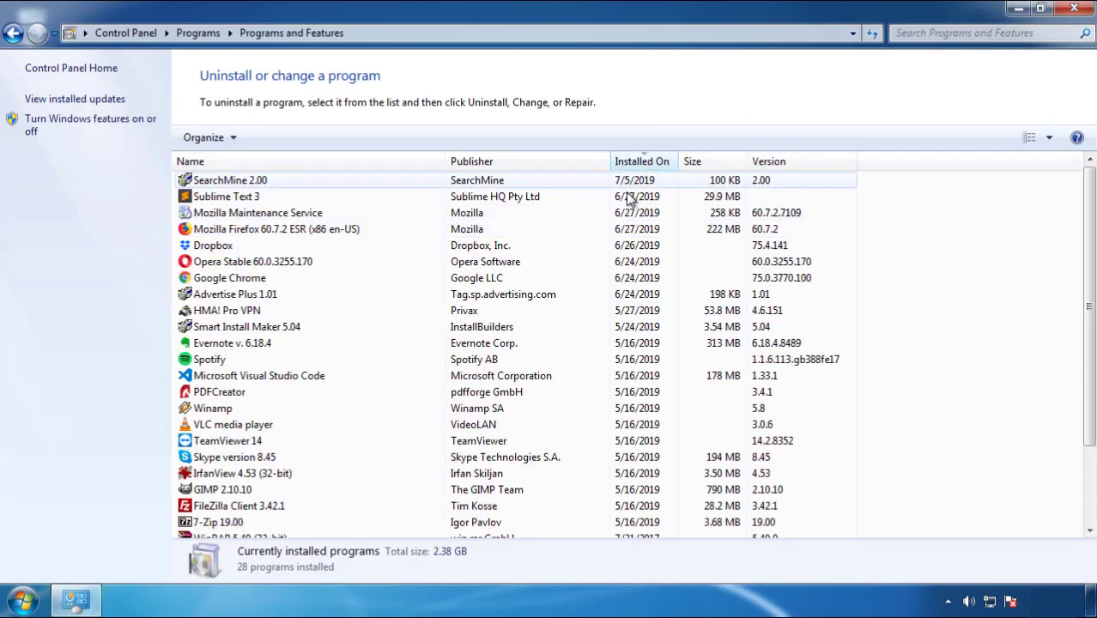
{"action": "left_click", "coordinate": [232, 181]}
{"action": "left_click", "coordinate": [273, 137]}
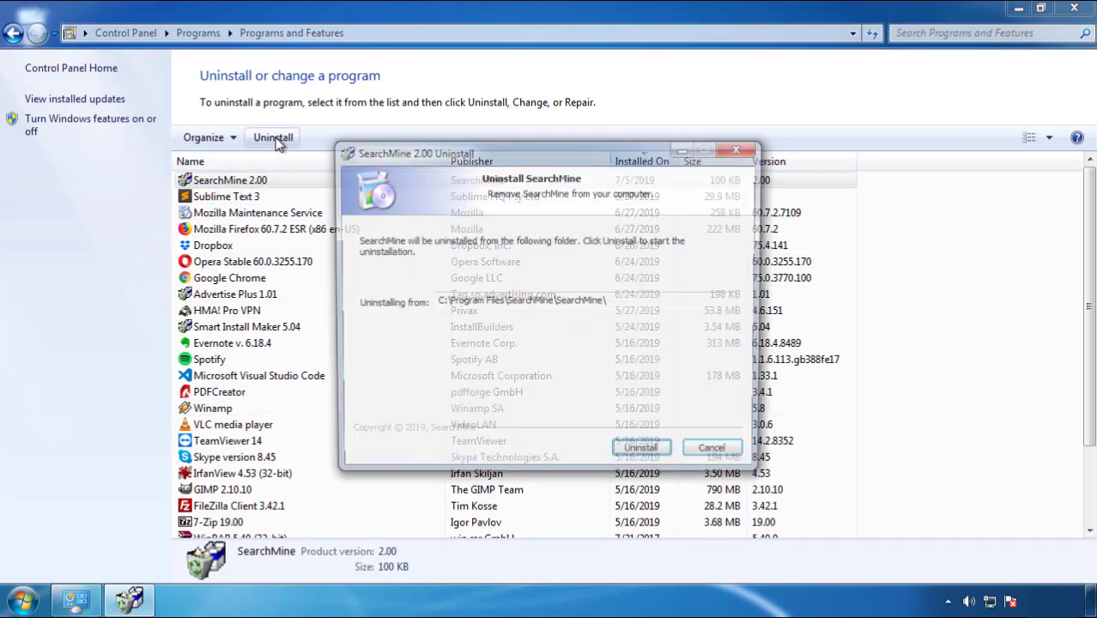
{"action": "left_click", "coordinate": [637, 455]}
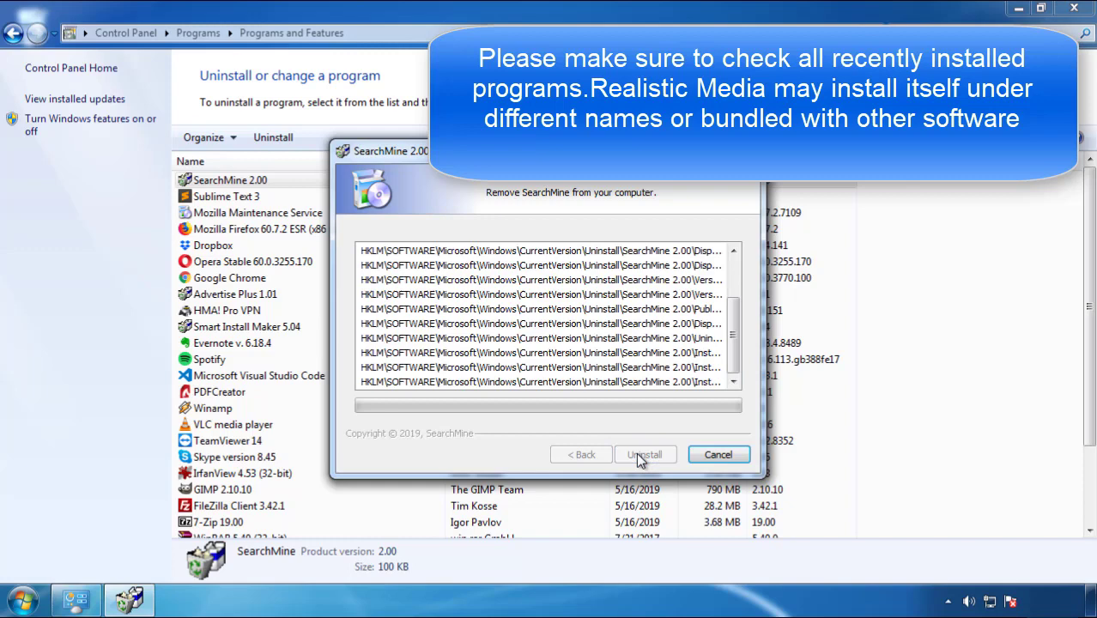
{"action": "left_click", "coordinate": [642, 454]}
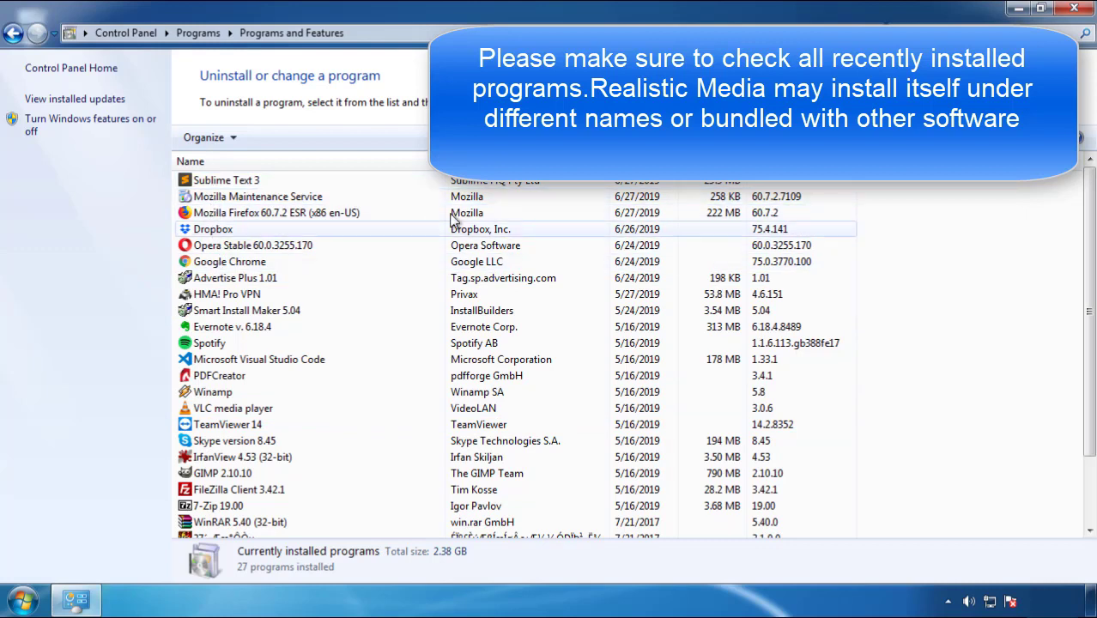
Step: Close the installed-programs window and restart the computer from the Start menu
{"action": "left_click", "coordinate": [1075, 10]}
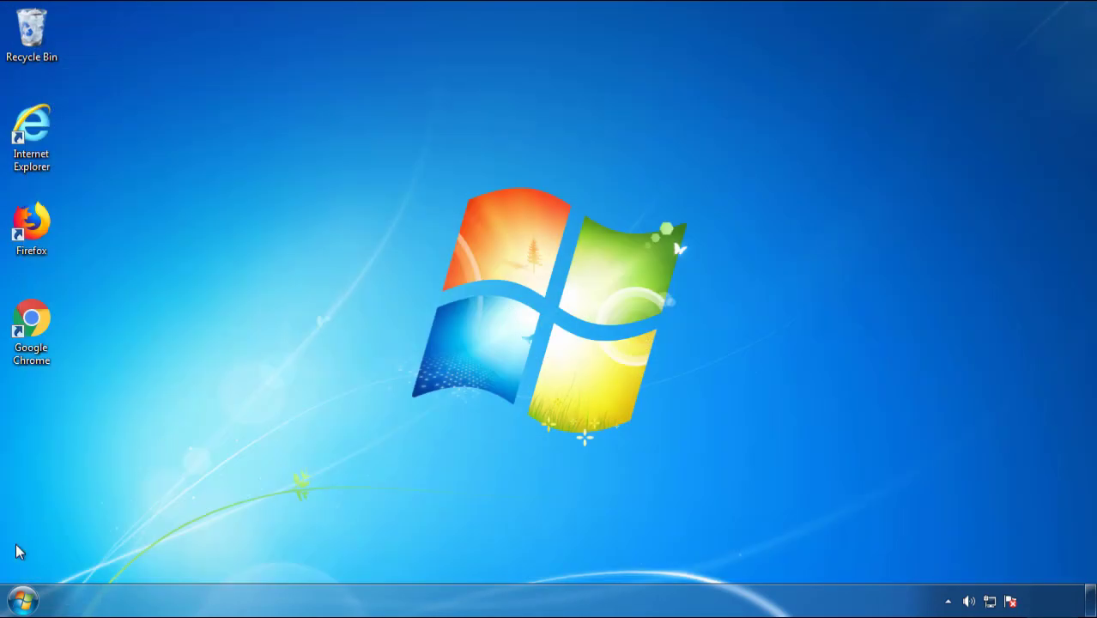
{"action": "left_click", "coordinate": [20, 599]}
{"action": "left_click", "coordinate": [297, 556]}
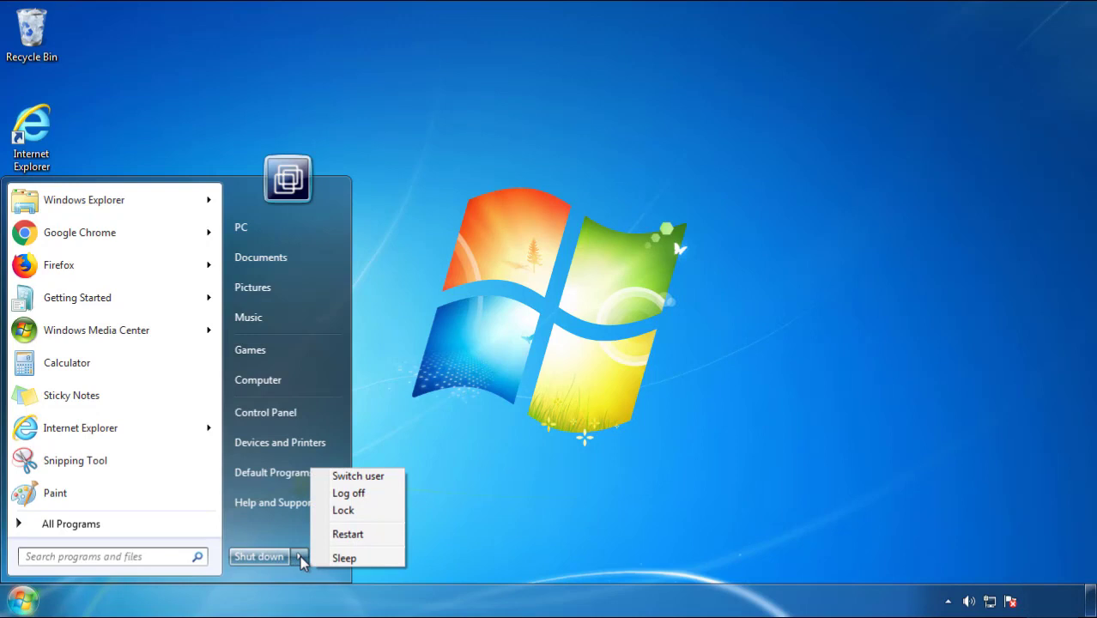
{"action": "left_click", "coordinate": [570, 489]}
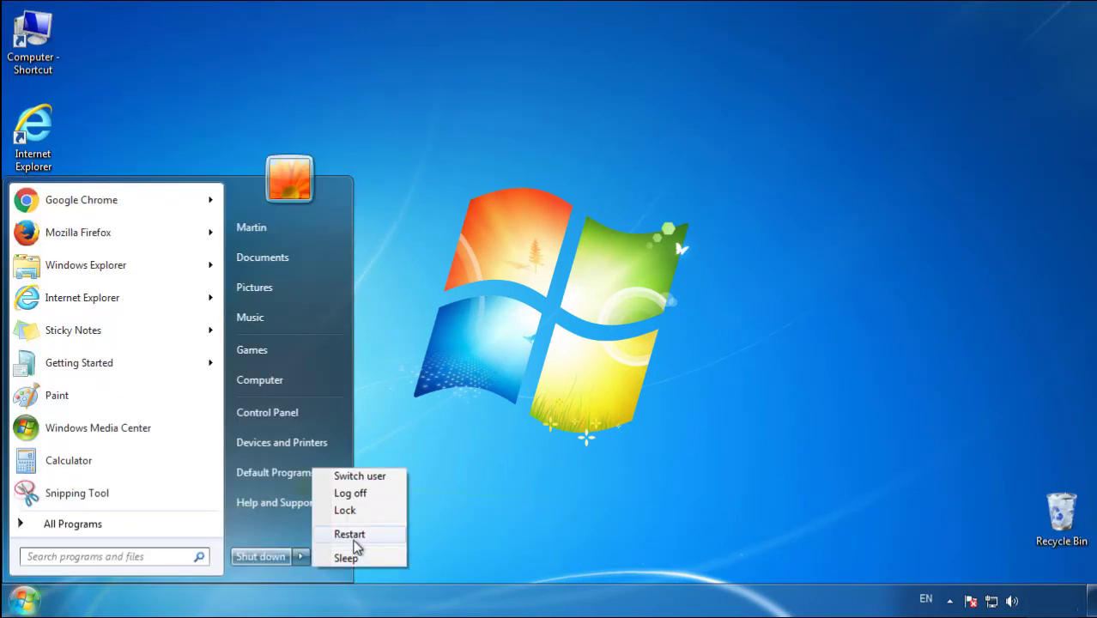
{"action": "left_click", "coordinate": [355, 541]}
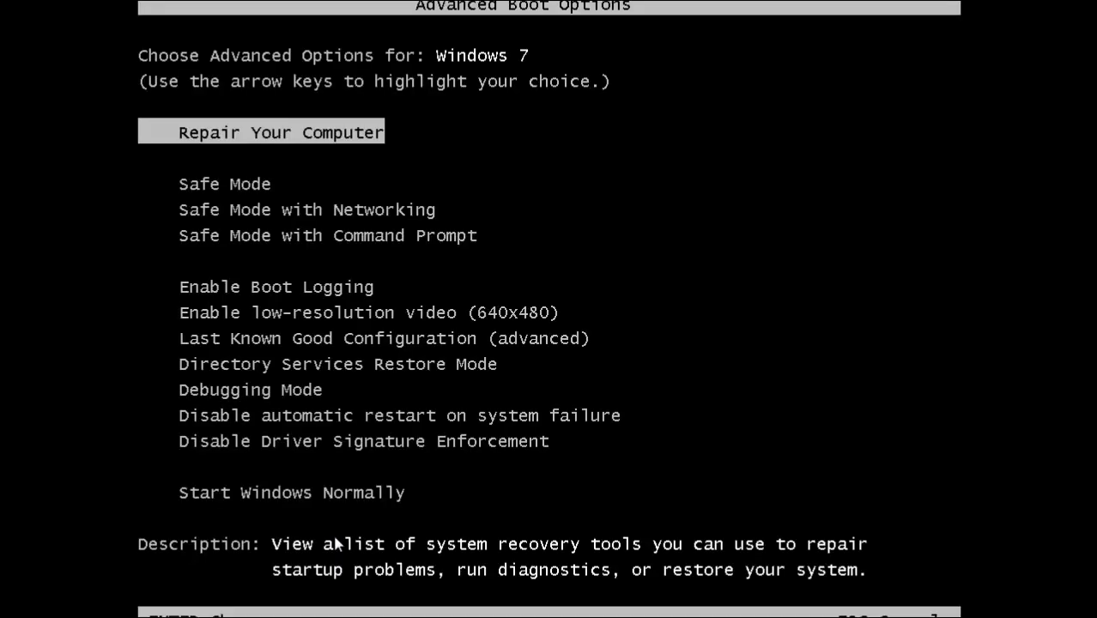
Step: Boot into Safe Mode and launch Firefox, declining to make it the default browser
{"action": "key", "text": "Down"}
{"action": "key", "text": "Return"}
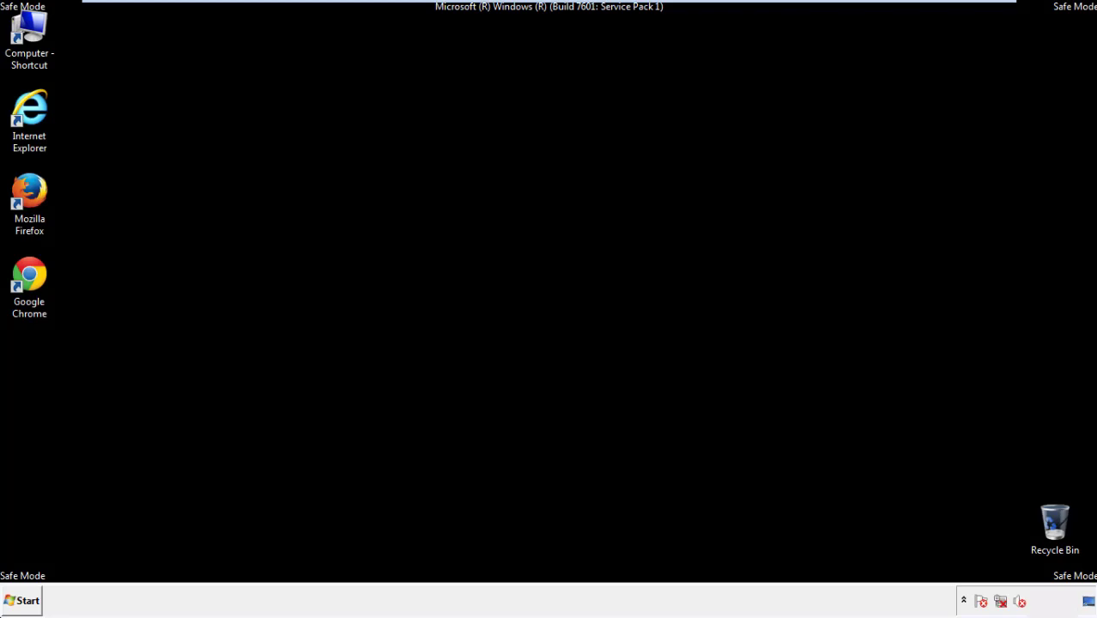
{"action": "double_click", "coordinate": [40, 200]}
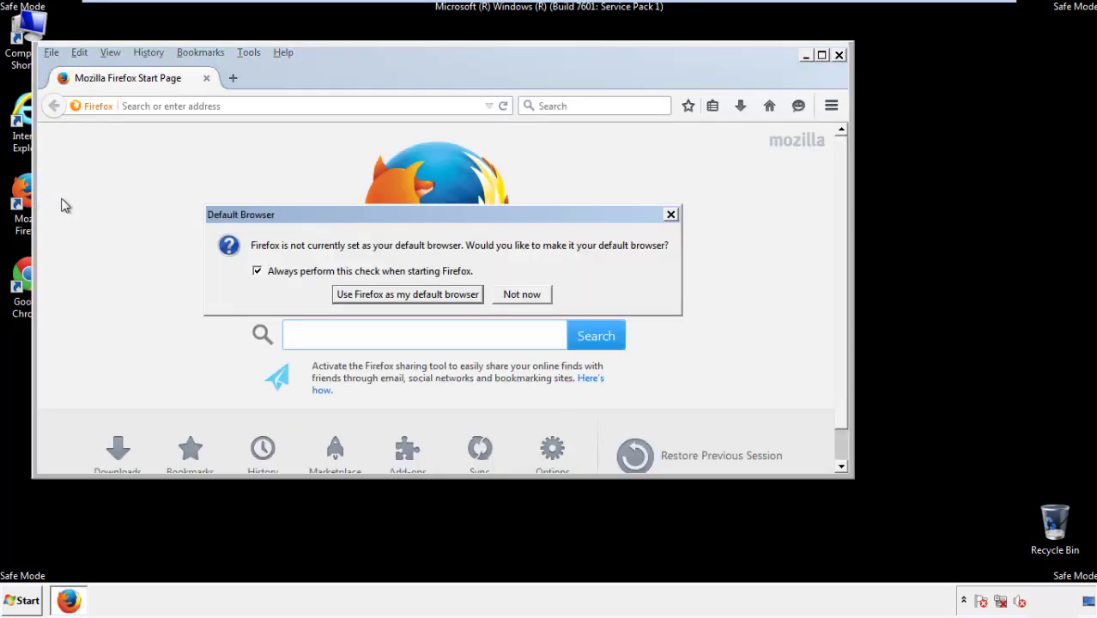
{"action": "left_click", "coordinate": [526, 295]}
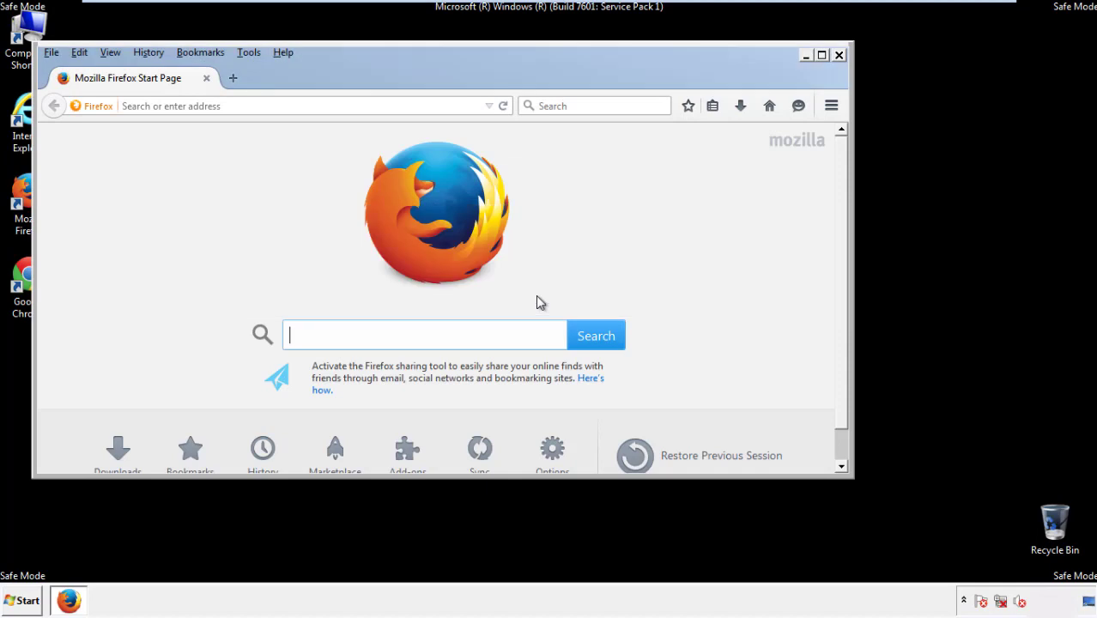
Step: Toggle Firefox's Menu Bar off and back on so it is shown
{"action": "right_click", "coordinate": [334, 74]}
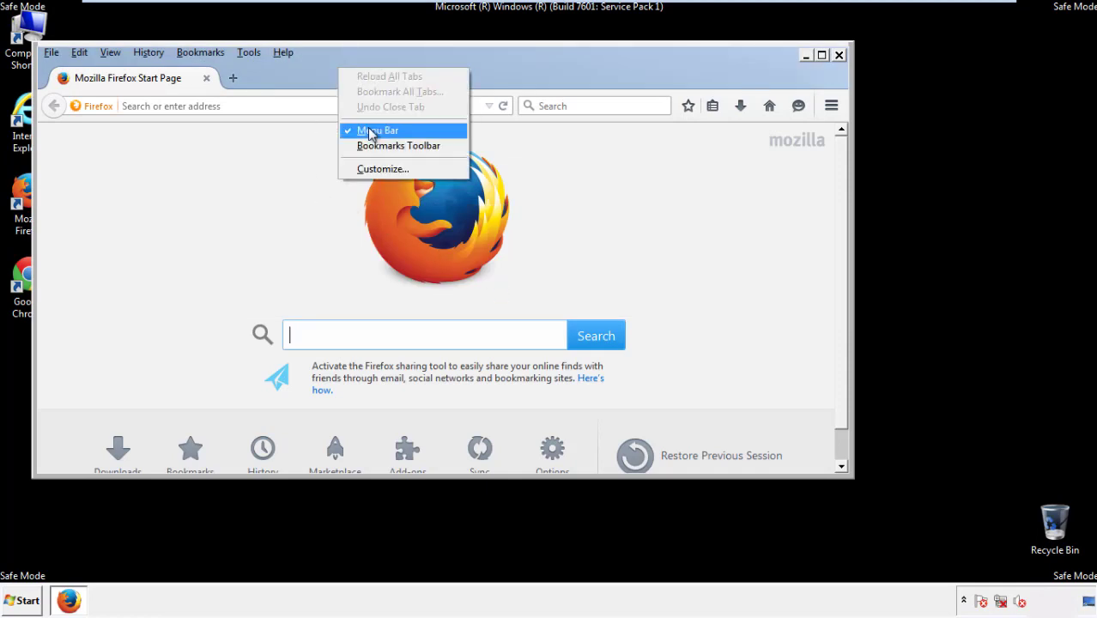
{"action": "left_click", "coordinate": [369, 130]}
{"action": "right_click", "coordinate": [347, 74]}
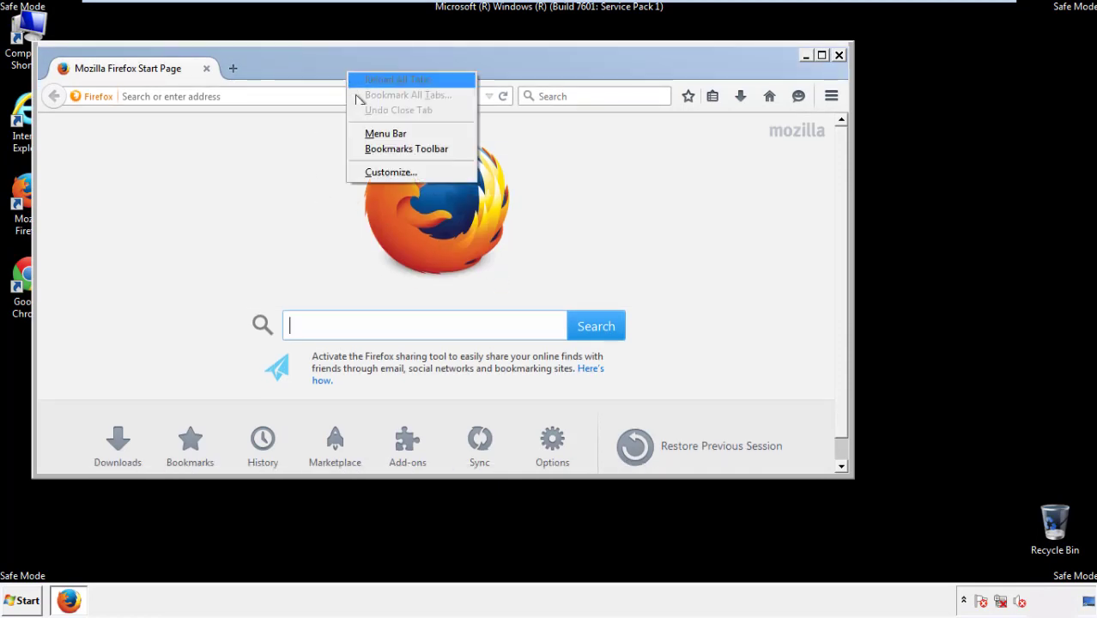
{"action": "left_click", "coordinate": [369, 136]}
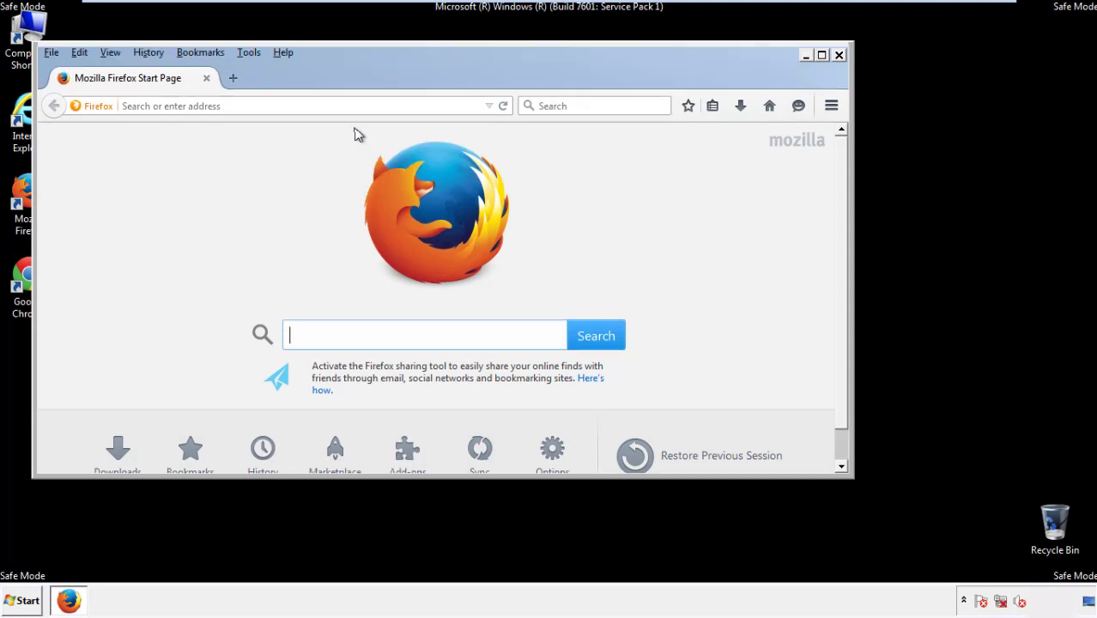
Step: Set Clear Recent History to Everything with all detail items, including Offline Website Data and Site Preferences, ticked
{"action": "left_click", "coordinate": [151, 53]}
{"action": "left_click", "coordinate": [164, 86]}
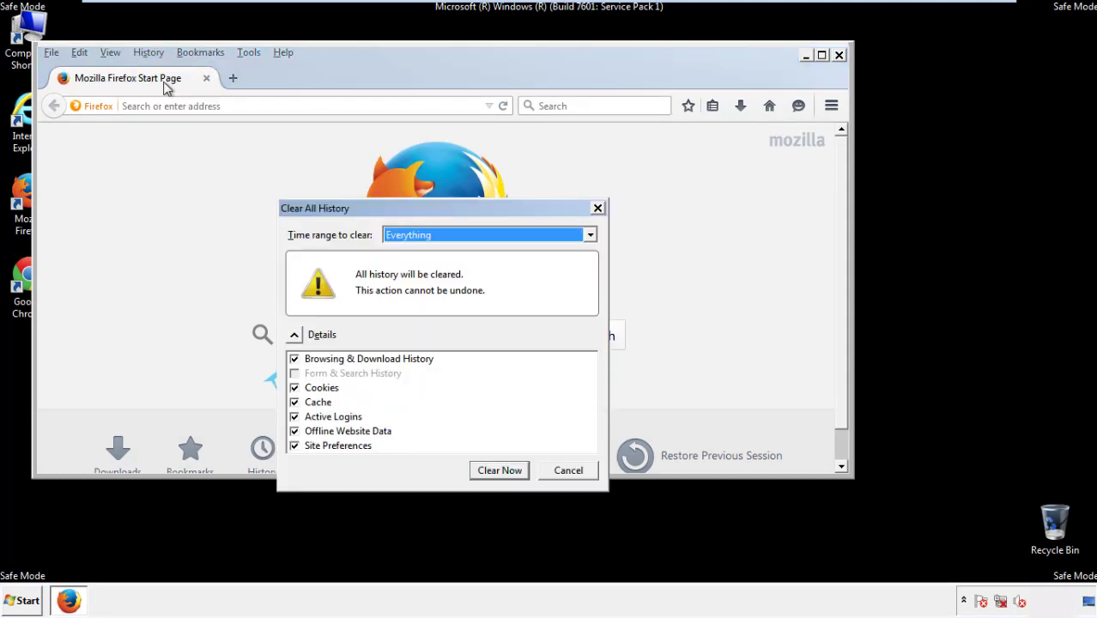
{"action": "left_click", "coordinate": [407, 236]}
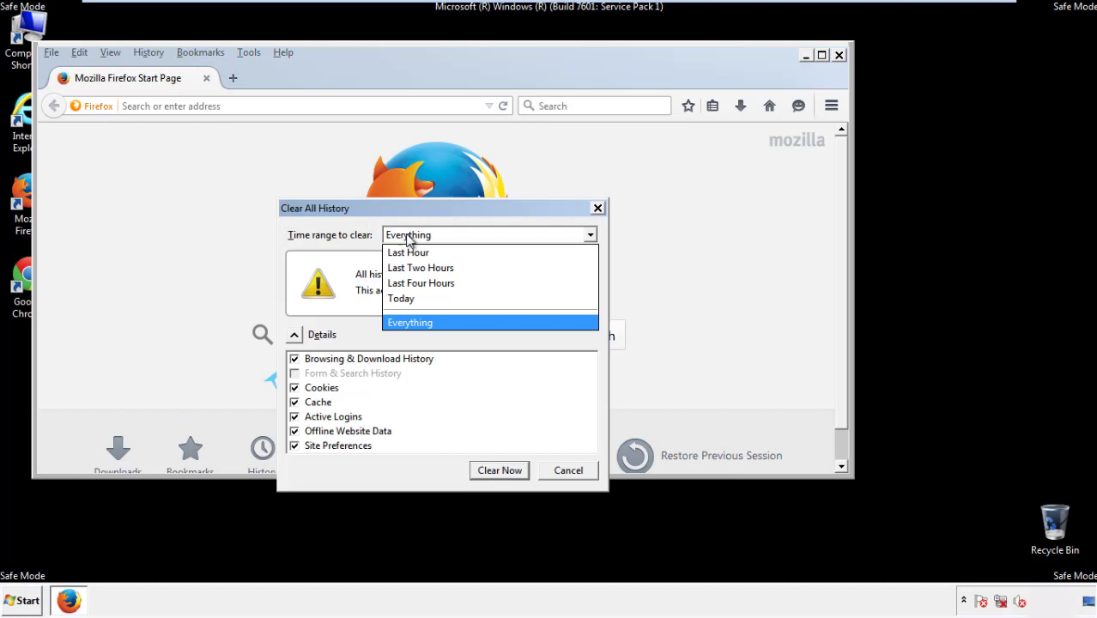
{"action": "left_click", "coordinate": [412, 321]}
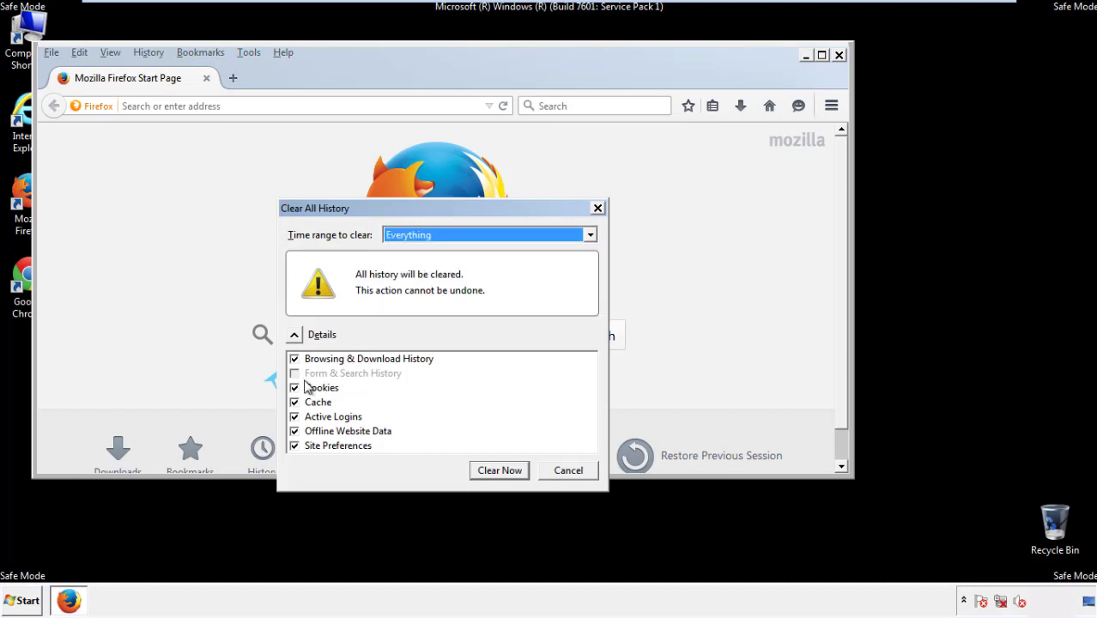
{"action": "left_click", "coordinate": [294, 431]}
{"action": "left_click", "coordinate": [293, 431]}
{"action": "left_click", "coordinate": [295, 447]}
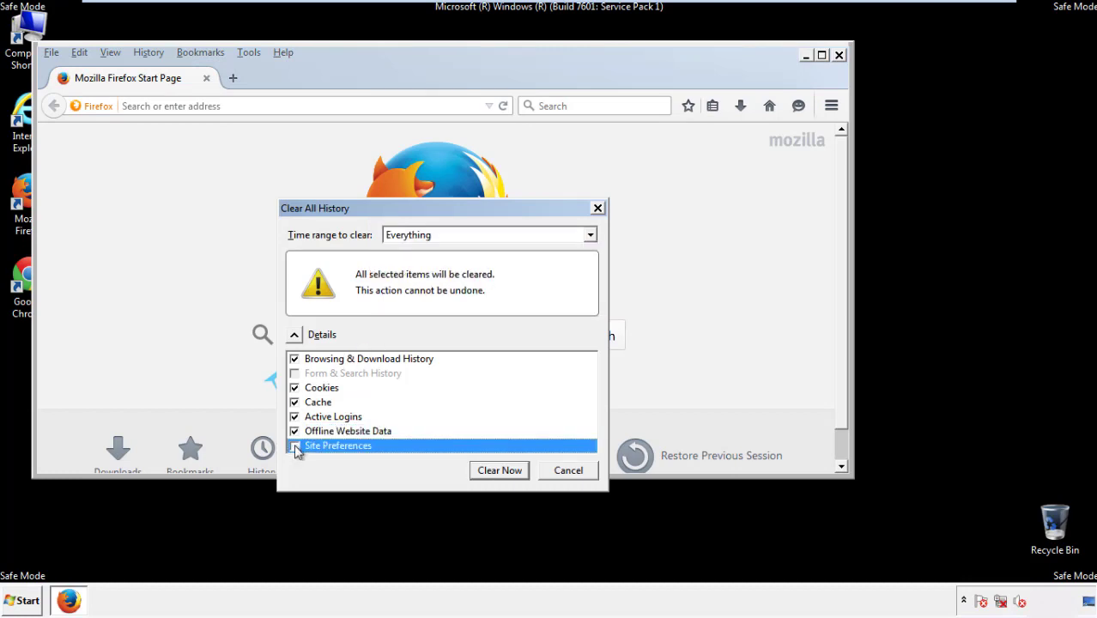
{"action": "left_click", "coordinate": [296, 447]}
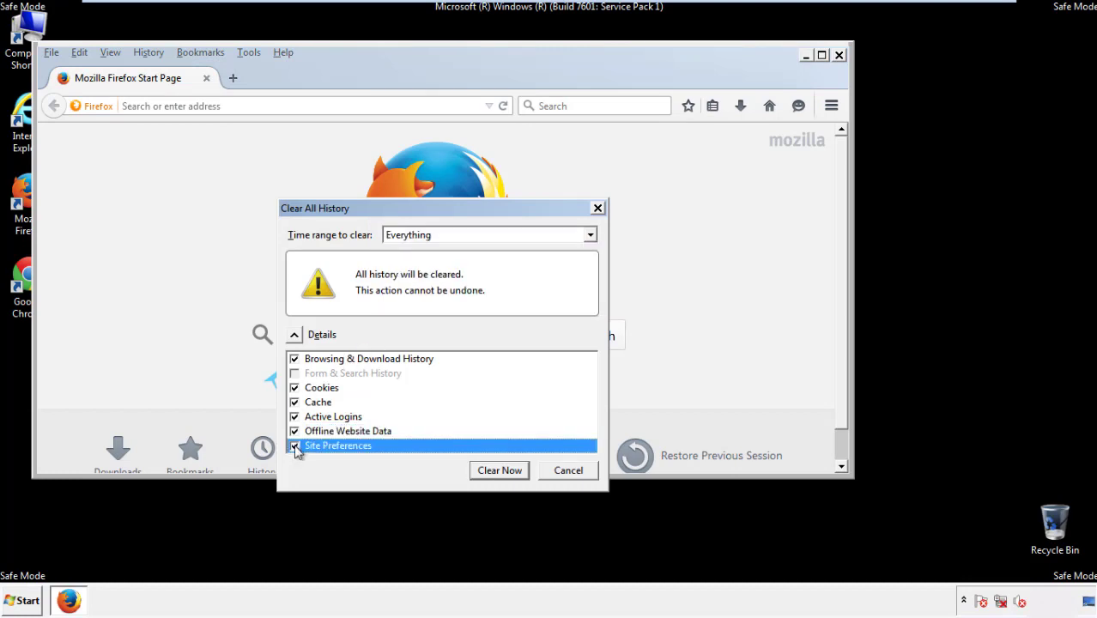
Step: Clear all Firefox history and bring up the Troubleshooting Information page
{"action": "left_click", "coordinate": [499, 471]}
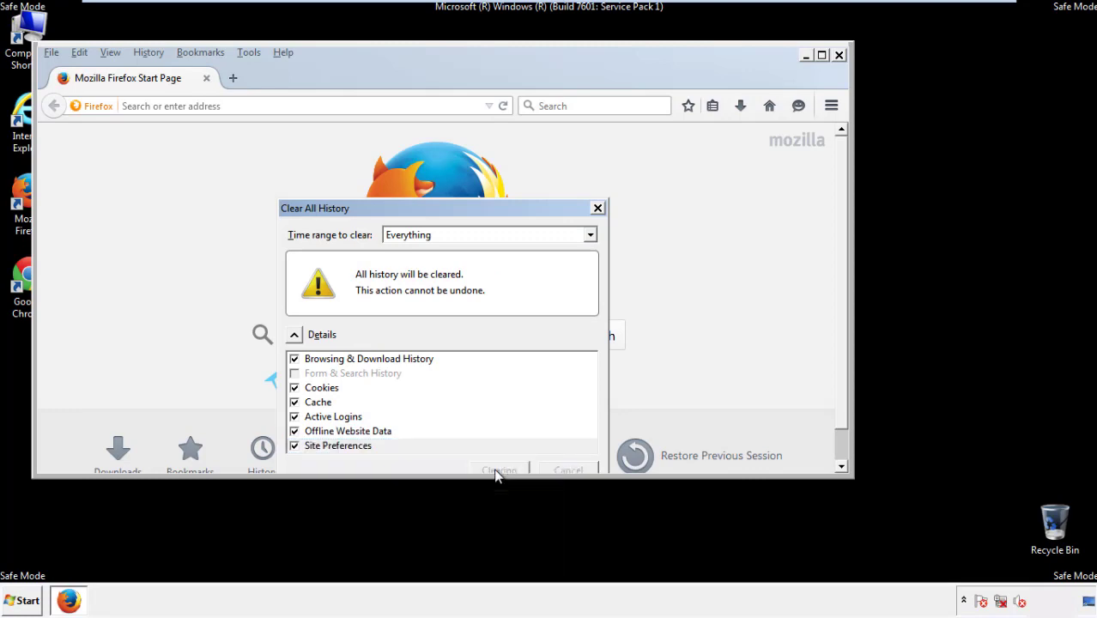
{"action": "left_click", "coordinate": [283, 52]}
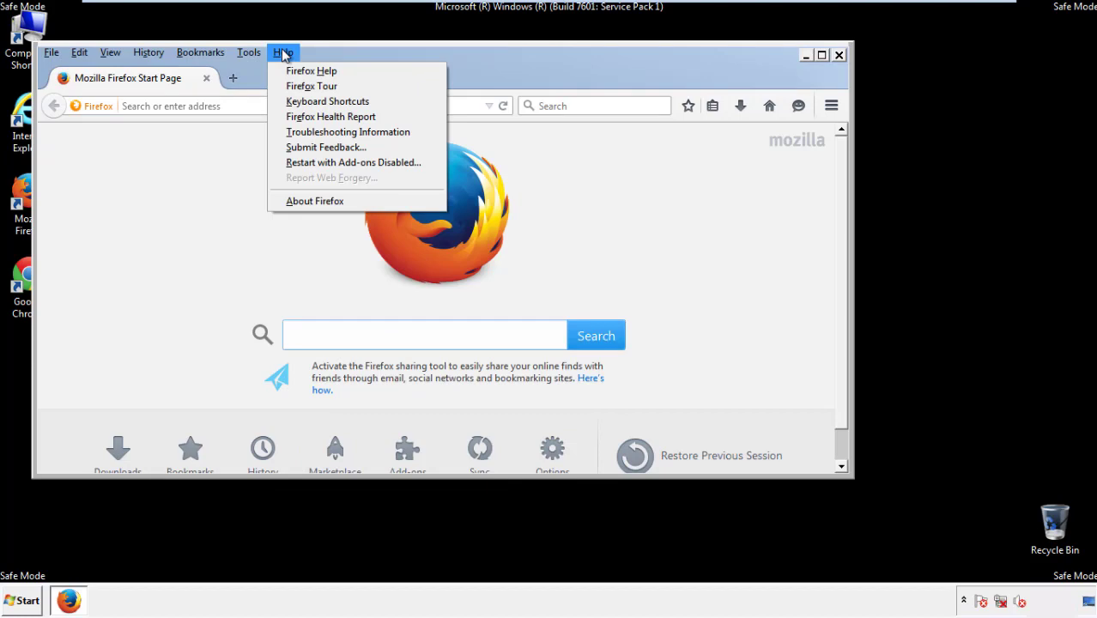
{"action": "left_click", "coordinate": [318, 131]}
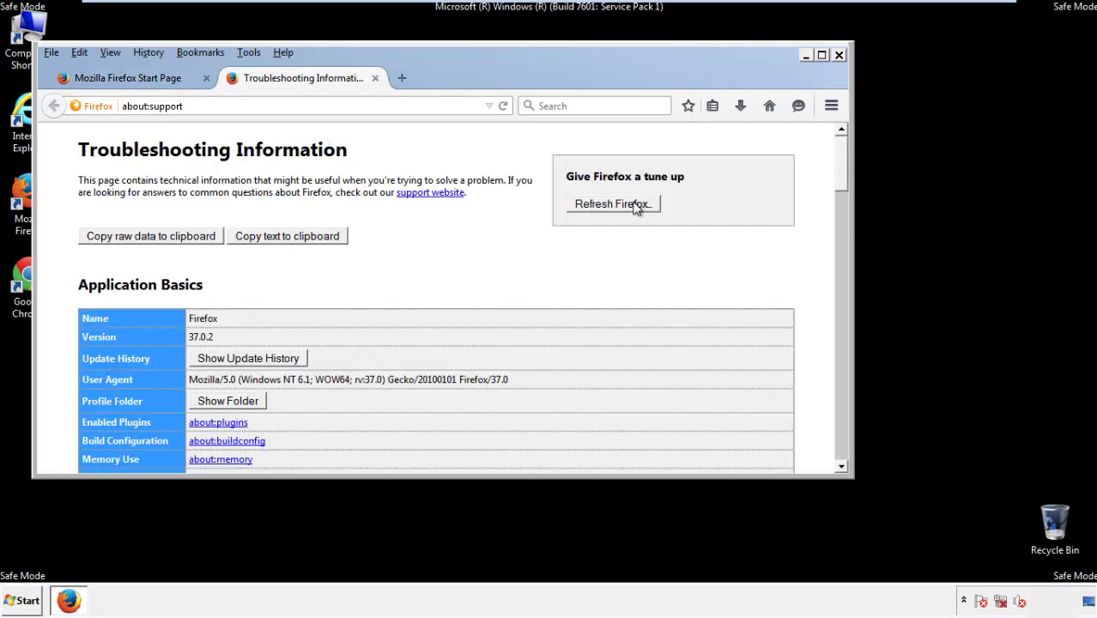
Step: Refresh Firefox to defaults, finish the import, decline default-browser prompt, and close Firefox
{"action": "left_click", "coordinate": [635, 209]}
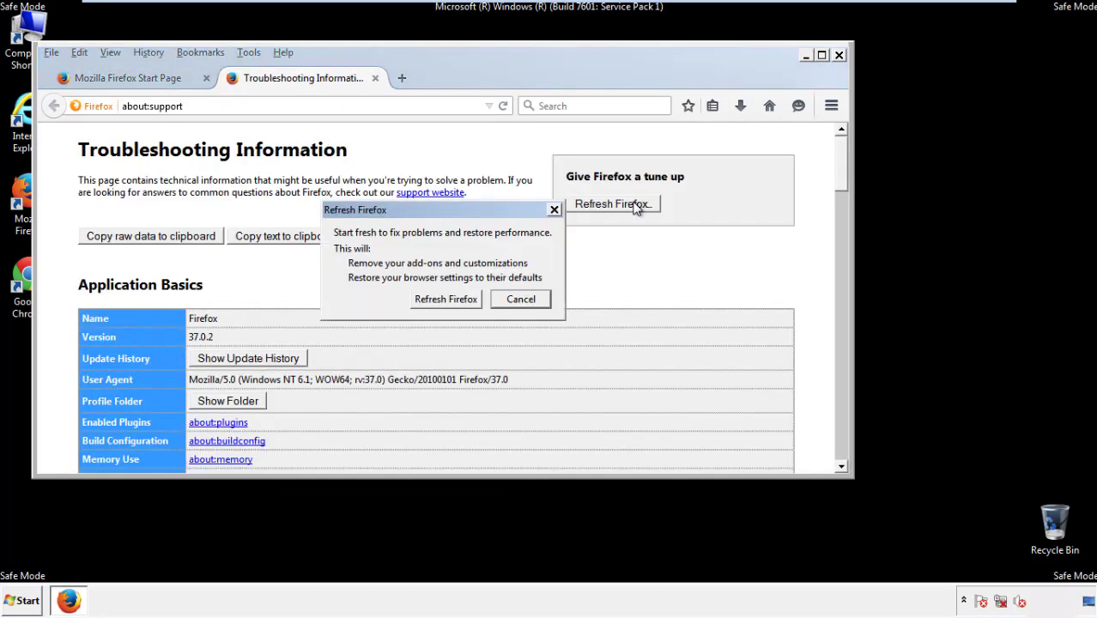
{"action": "left_click", "coordinate": [446, 299]}
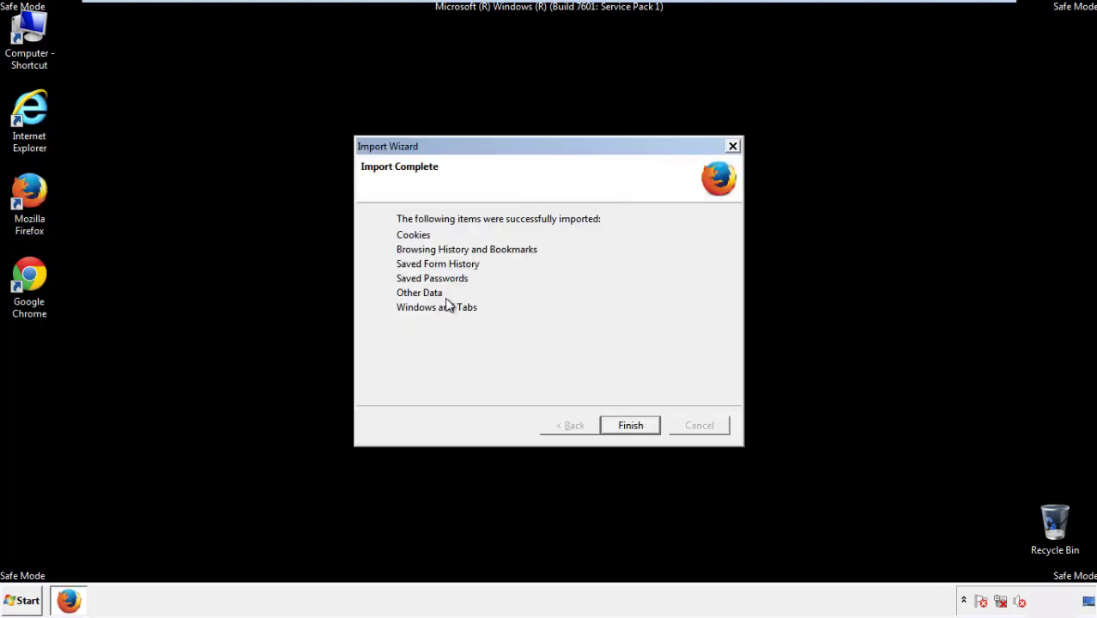
{"action": "left_click", "coordinate": [629, 426]}
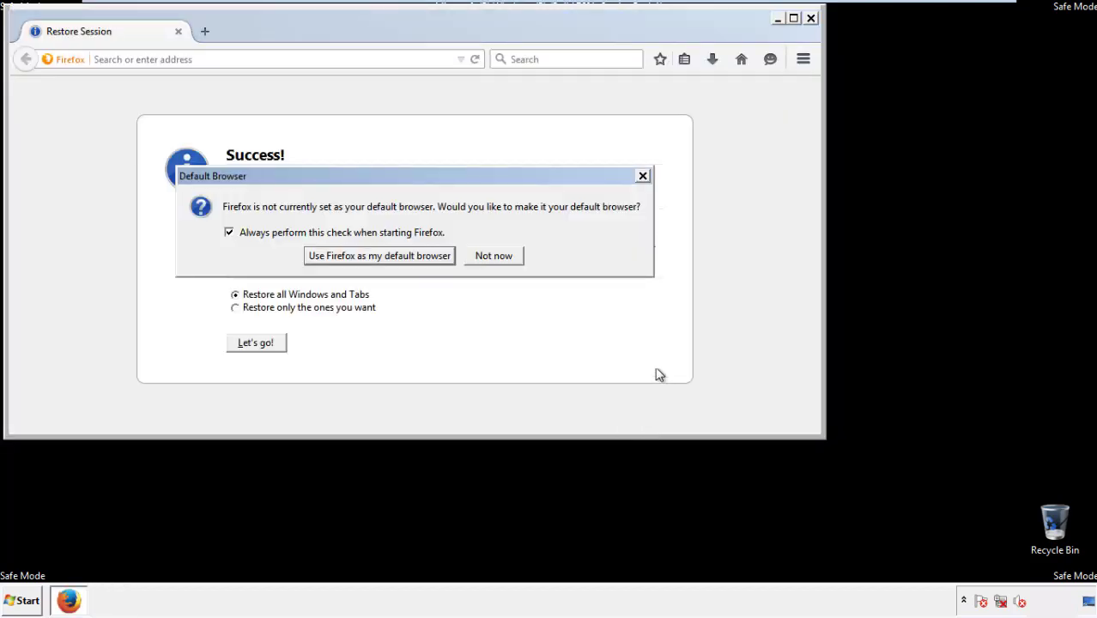
{"action": "left_click", "coordinate": [494, 256]}
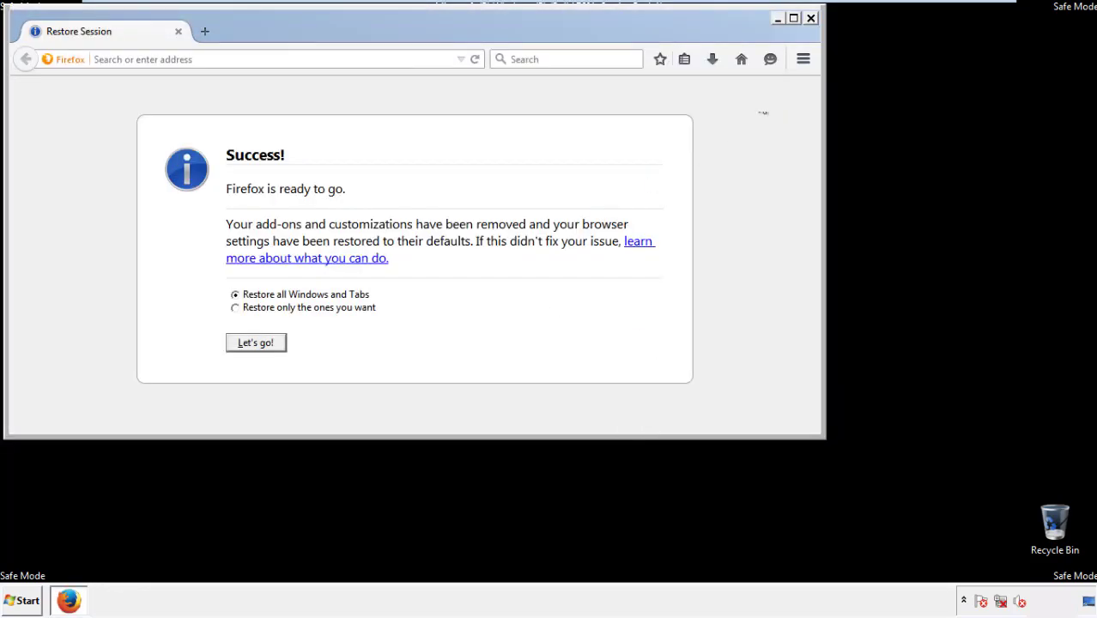
{"action": "left_click", "coordinate": [810, 17]}
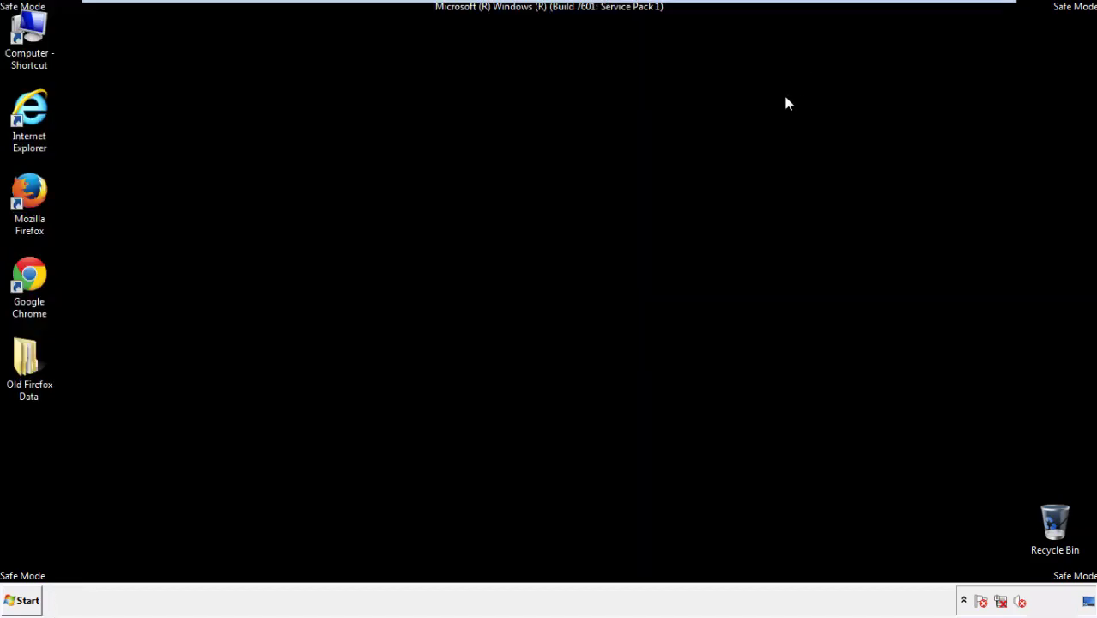
Step: Launch Chrome from its desktop shortcut, choose 'Don't ask again' on the default-browser bar, and show its menu
{"action": "left_click", "coordinate": [26, 273]}
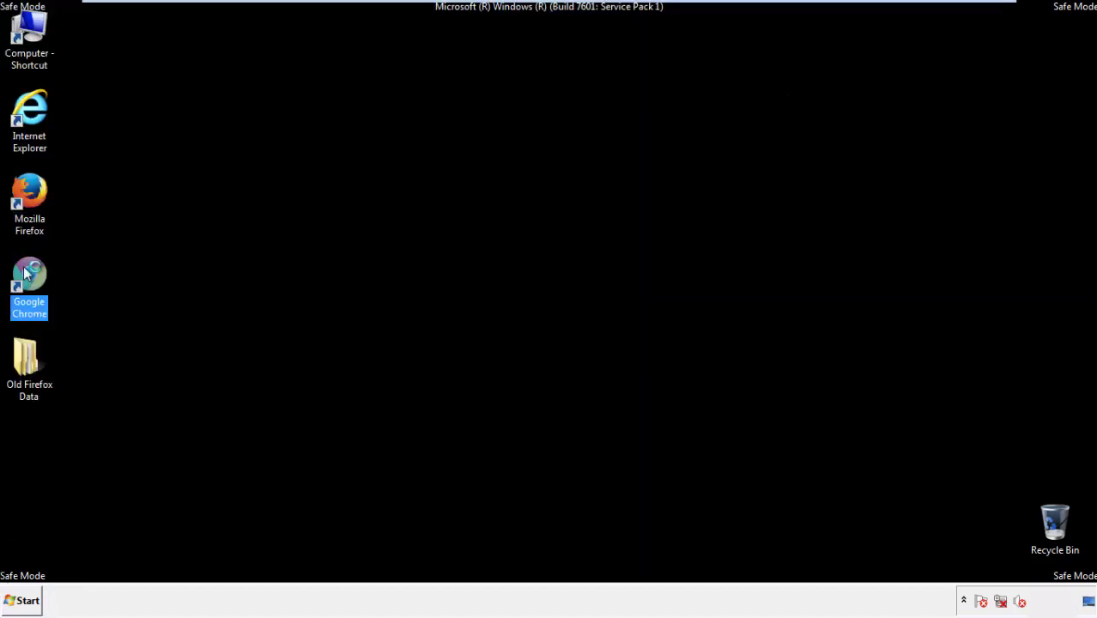
{"action": "double_click", "coordinate": [26, 273]}
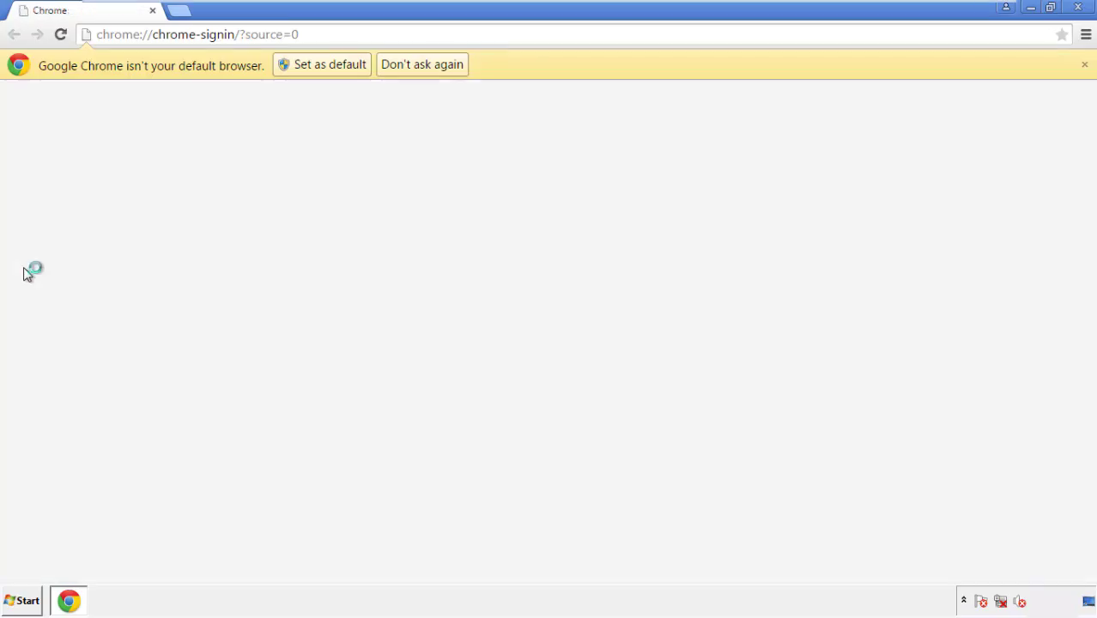
{"action": "left_click", "coordinate": [441, 68]}
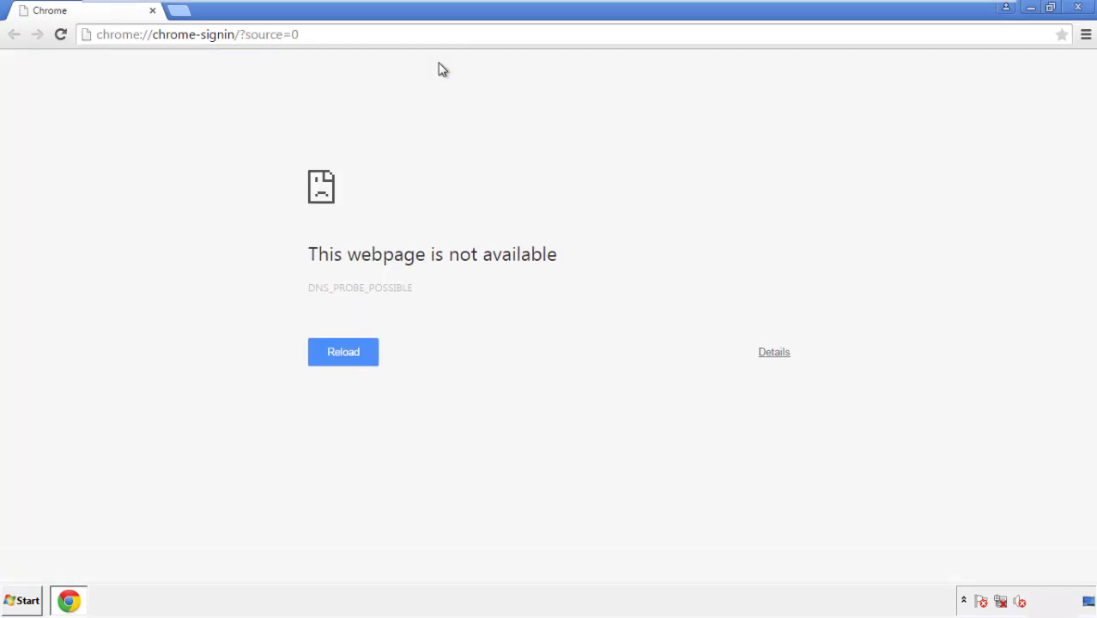
{"action": "left_click", "coordinate": [1087, 38]}
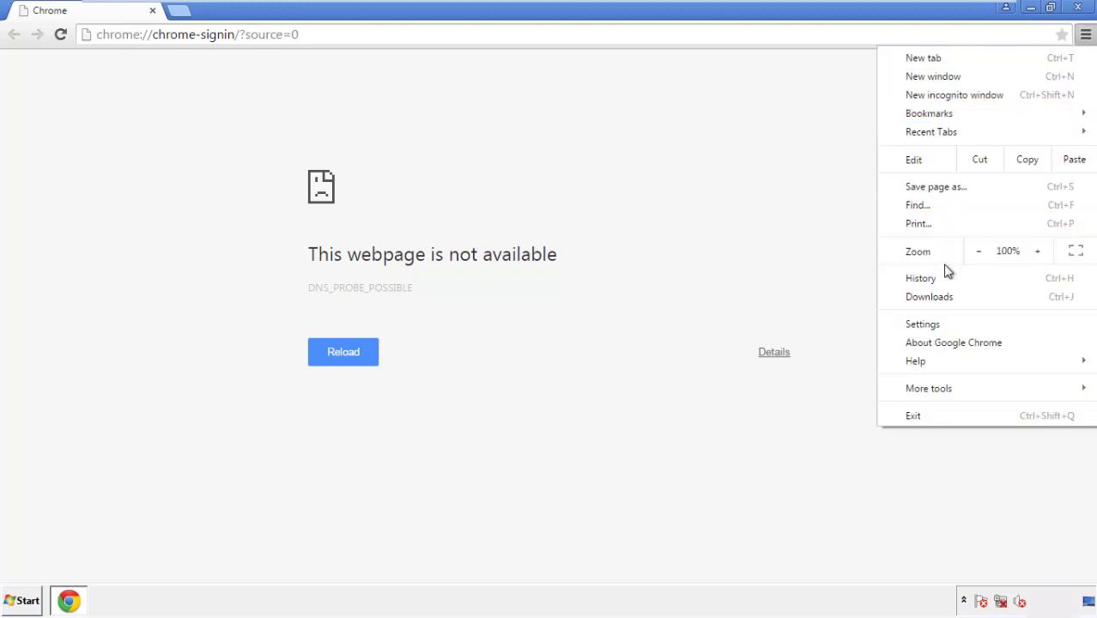
Step: Clear Chrome's browsing data from the beginning of time, including autofill form data
{"action": "left_click", "coordinate": [926, 324]}
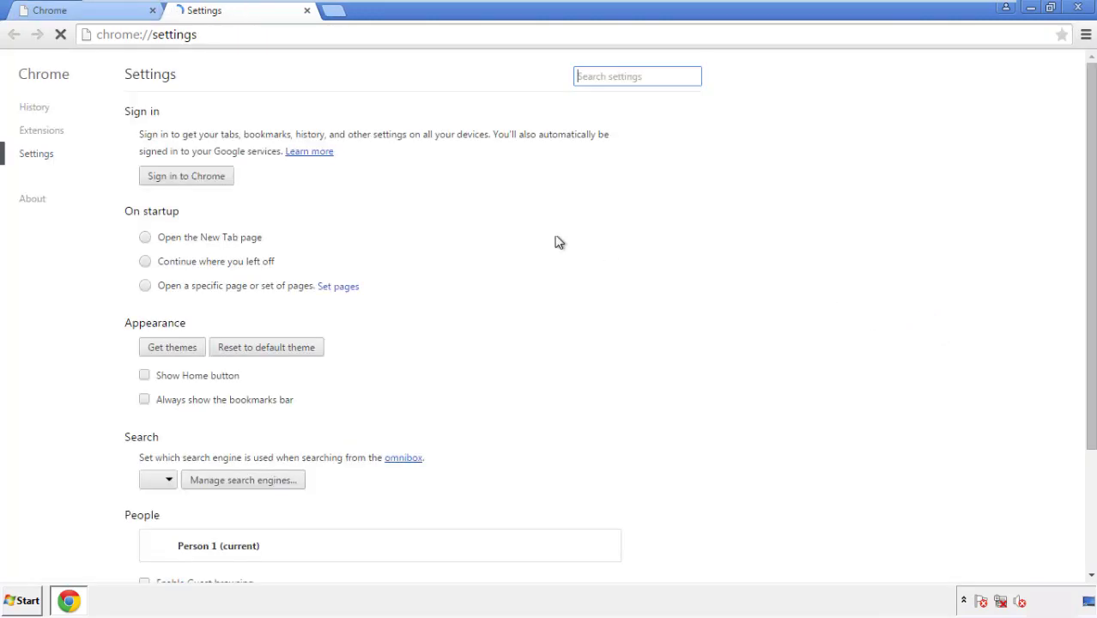
{"action": "left_click", "coordinate": [39, 110]}
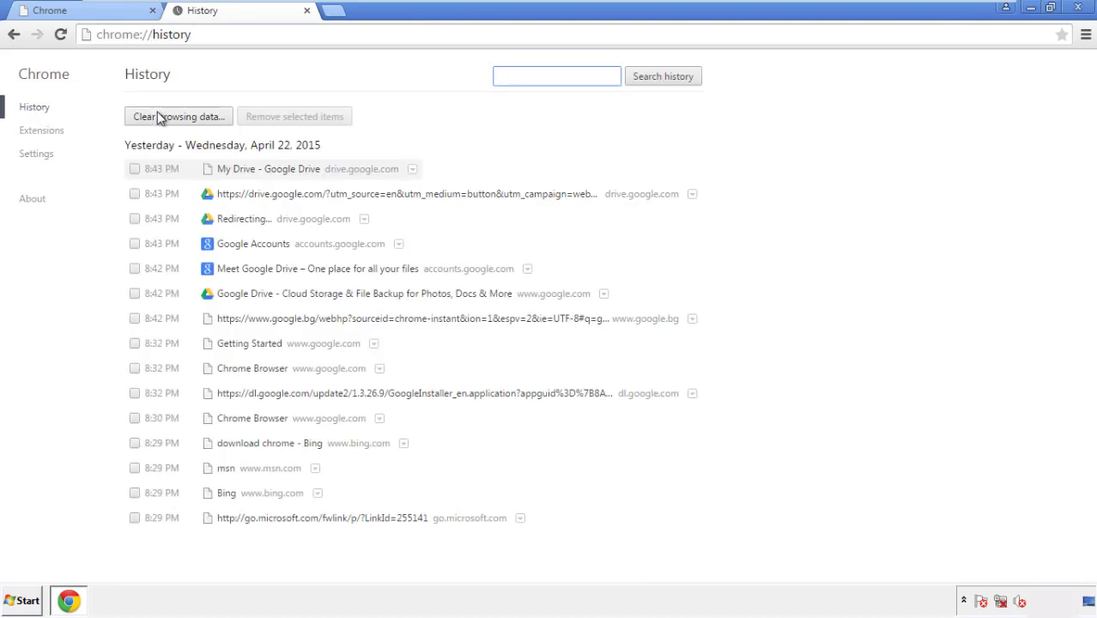
{"action": "left_click", "coordinate": [164, 120]}
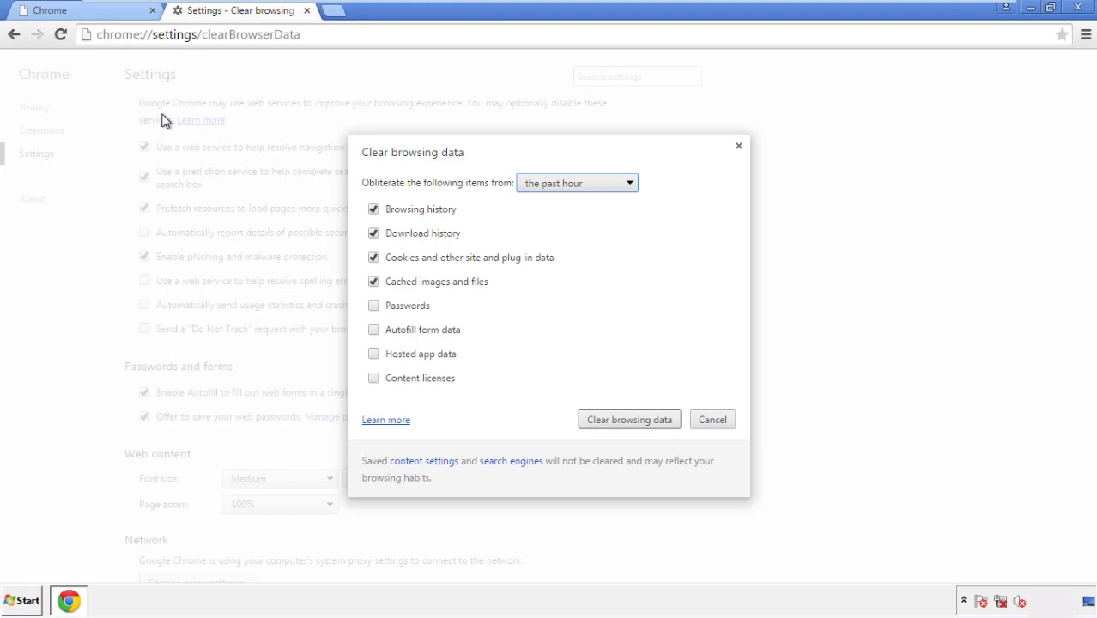
{"action": "left_click", "coordinate": [551, 185]}
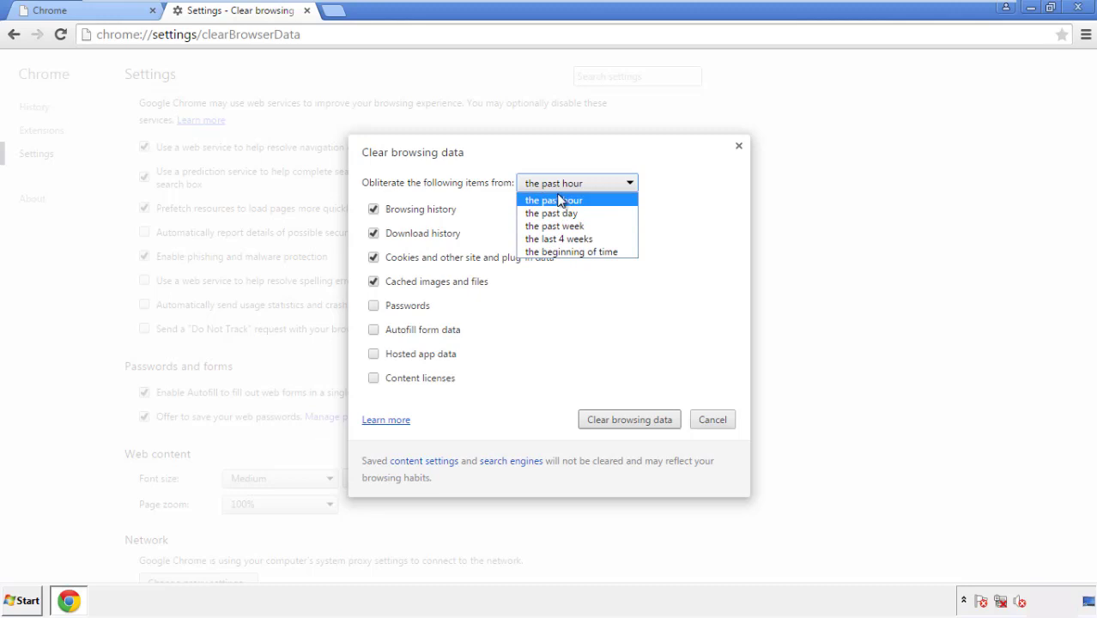
{"action": "left_click", "coordinate": [549, 254]}
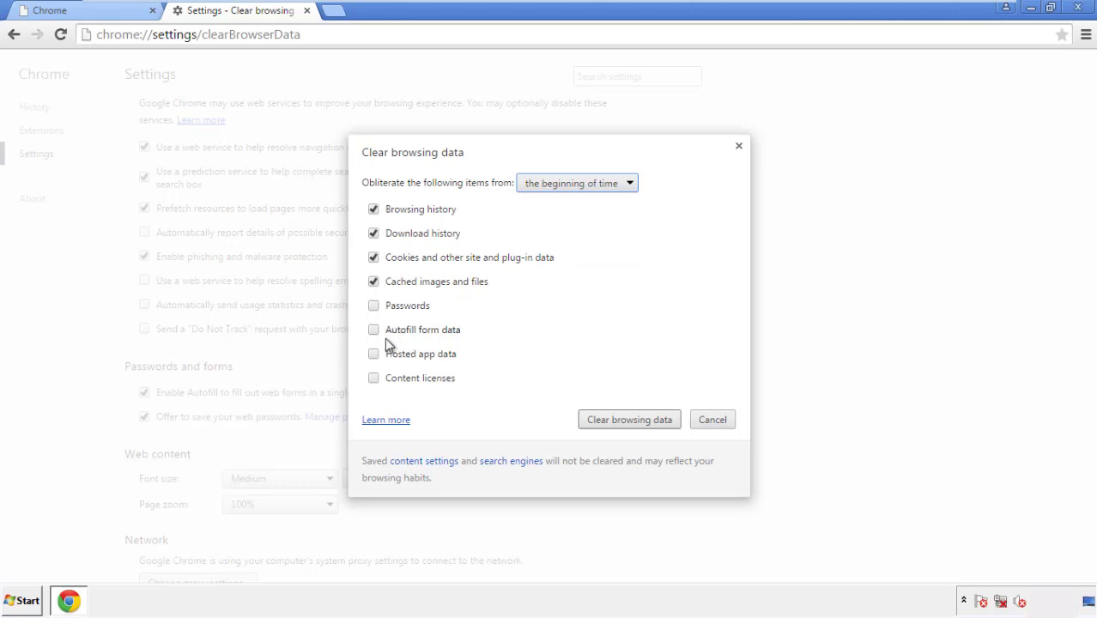
{"action": "left_click", "coordinate": [376, 330]}
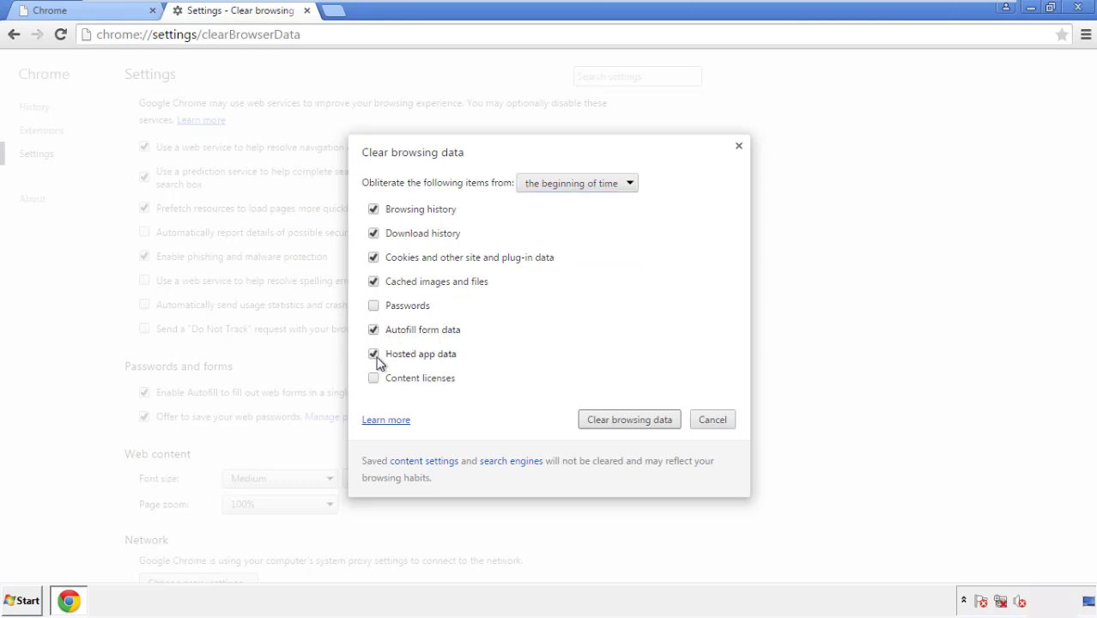
{"action": "left_click", "coordinate": [614, 422]}
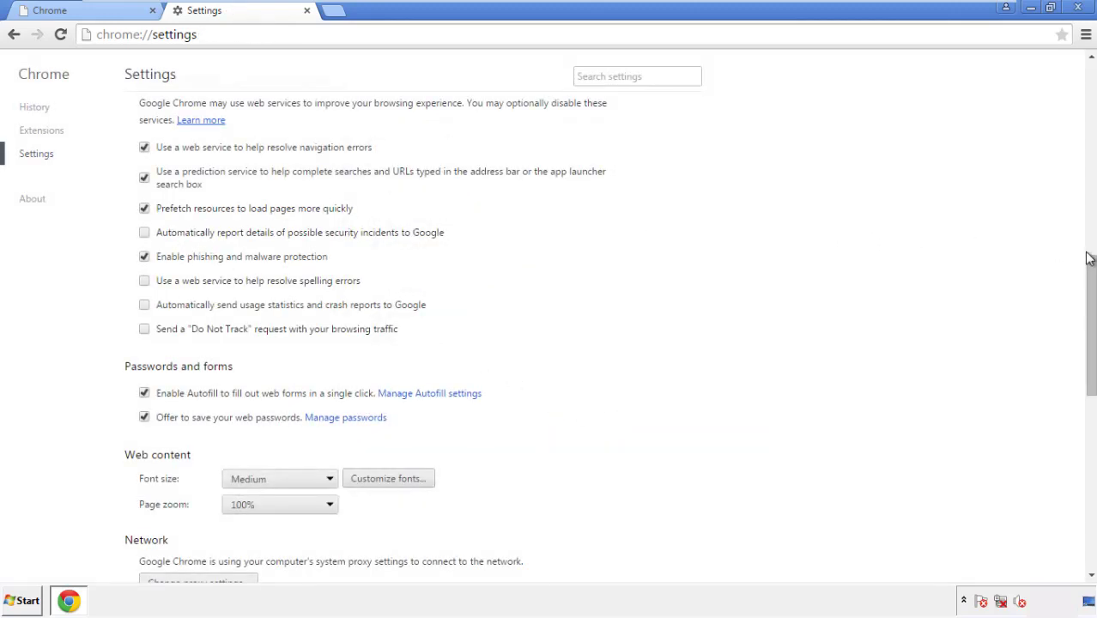
Step: Reset Chrome's settings to original defaults from the bottom of Settings, then close Chrome
{"action": "left_click_drag", "start_coordinate": [1090, 267], "coordinate": [1090, 453]}
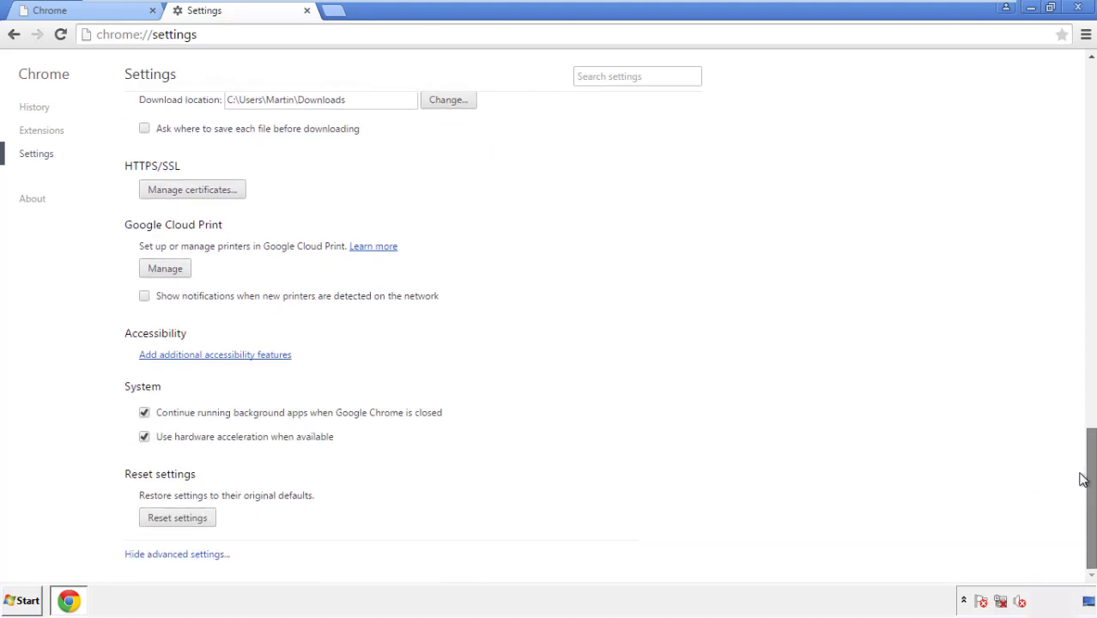
{"action": "left_click", "coordinate": [207, 522]}
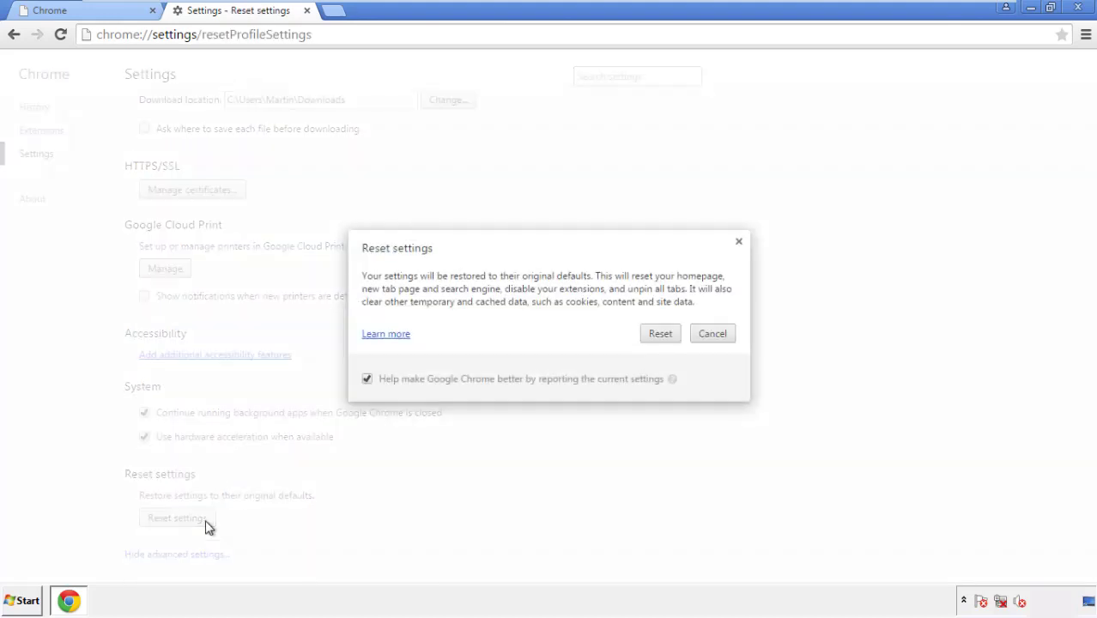
{"action": "left_click", "coordinate": [660, 334]}
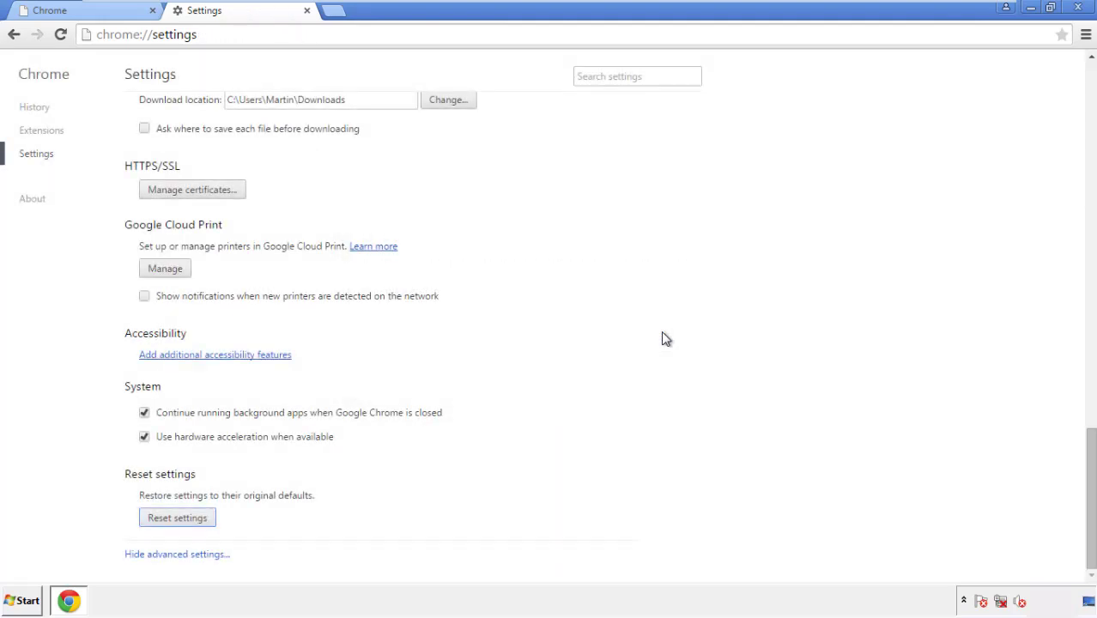
{"action": "left_click", "coordinate": [1077, 7]}
Step: Launch Firefox, remove the Search Mine extension in the Add-ons Manager, and close Firefox
{"action": "left_click", "coordinate": [591, 278]}
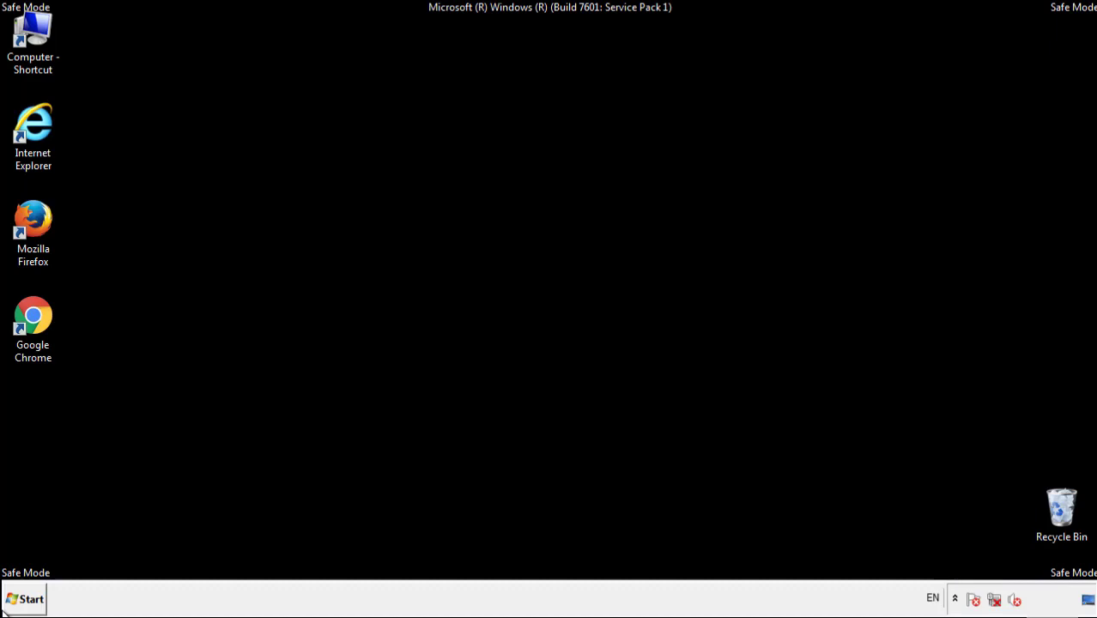
{"action": "double_click", "coordinate": [42, 214]}
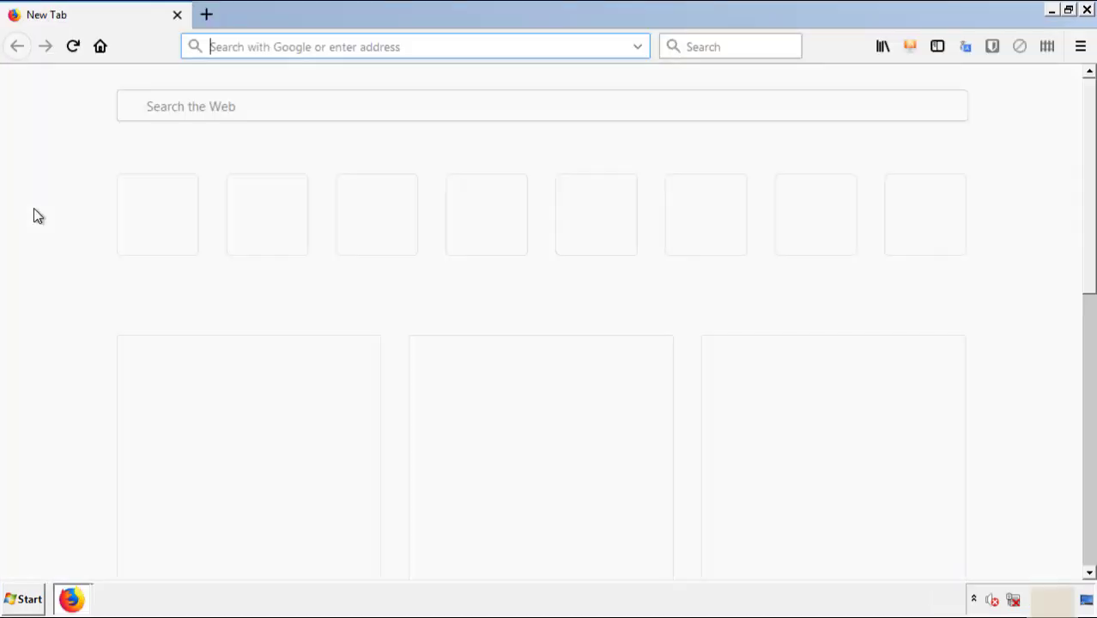
{"action": "left_click", "coordinate": [1079, 46]}
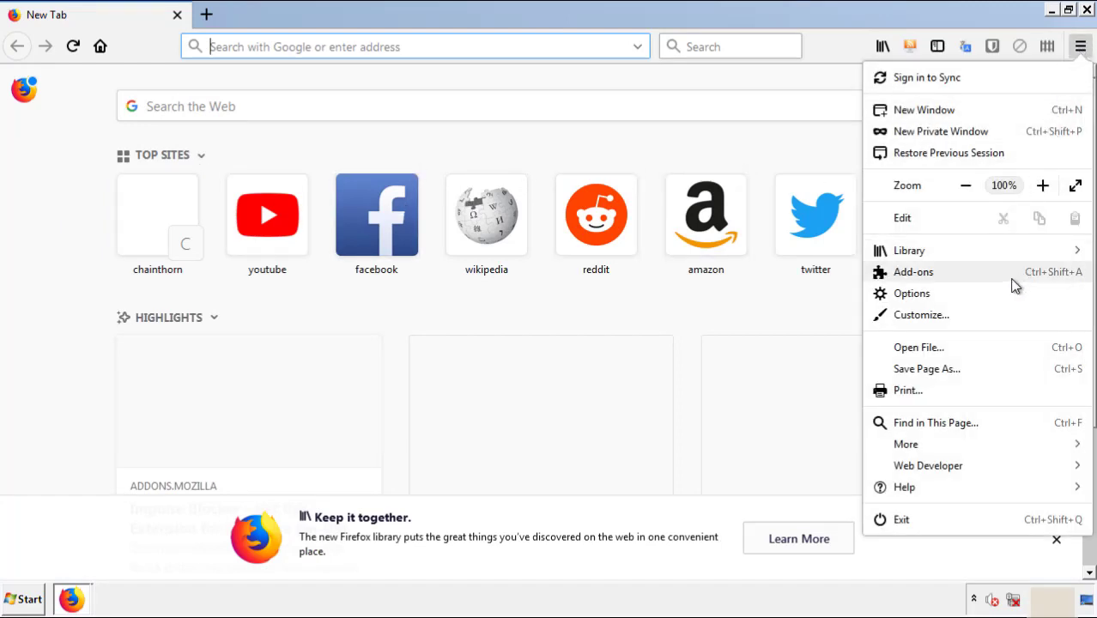
{"action": "left_click", "coordinate": [913, 272]}
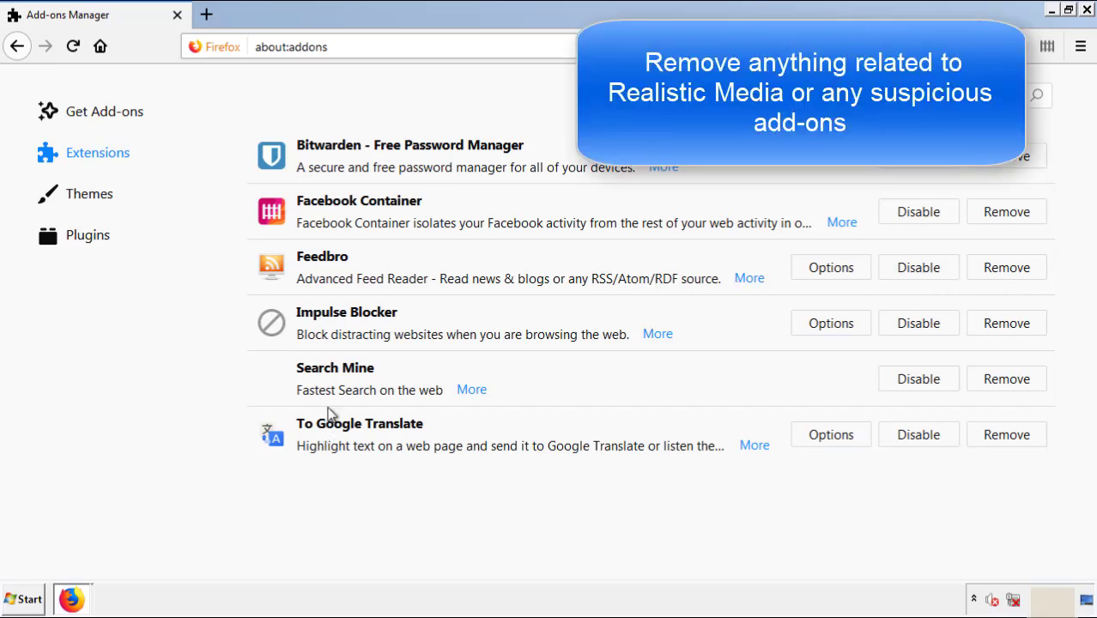
{"action": "left_click", "coordinate": [1001, 386]}
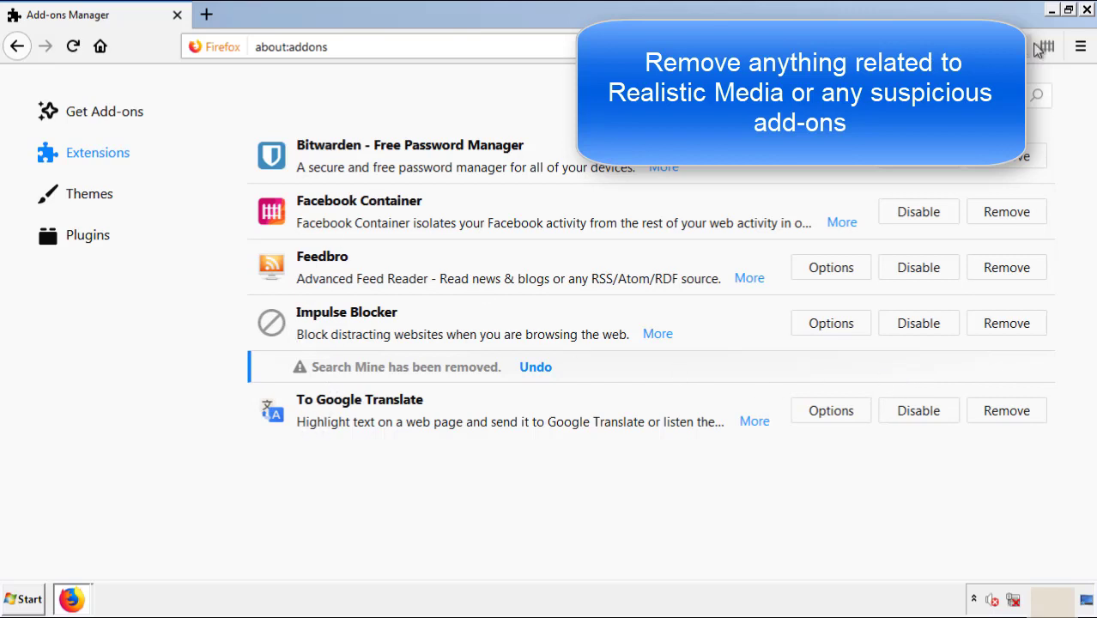
{"action": "left_click", "coordinate": [1087, 11]}
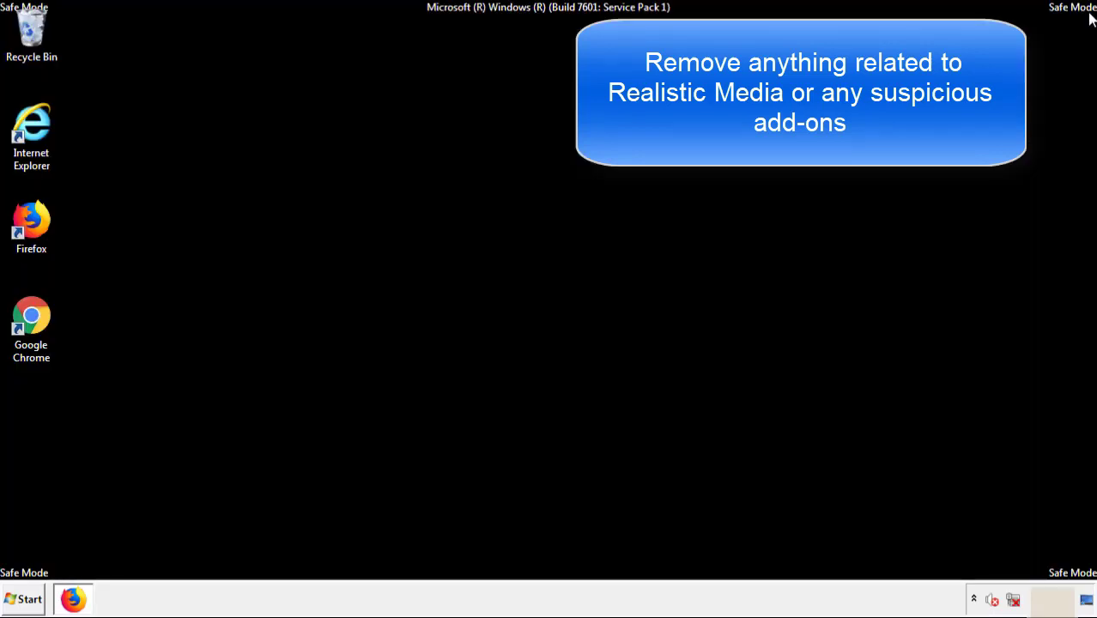
Step: Launch Chrome and remove the Search Mine extension from its Extensions page, confirming the removal
{"action": "double_click", "coordinate": [29, 326]}
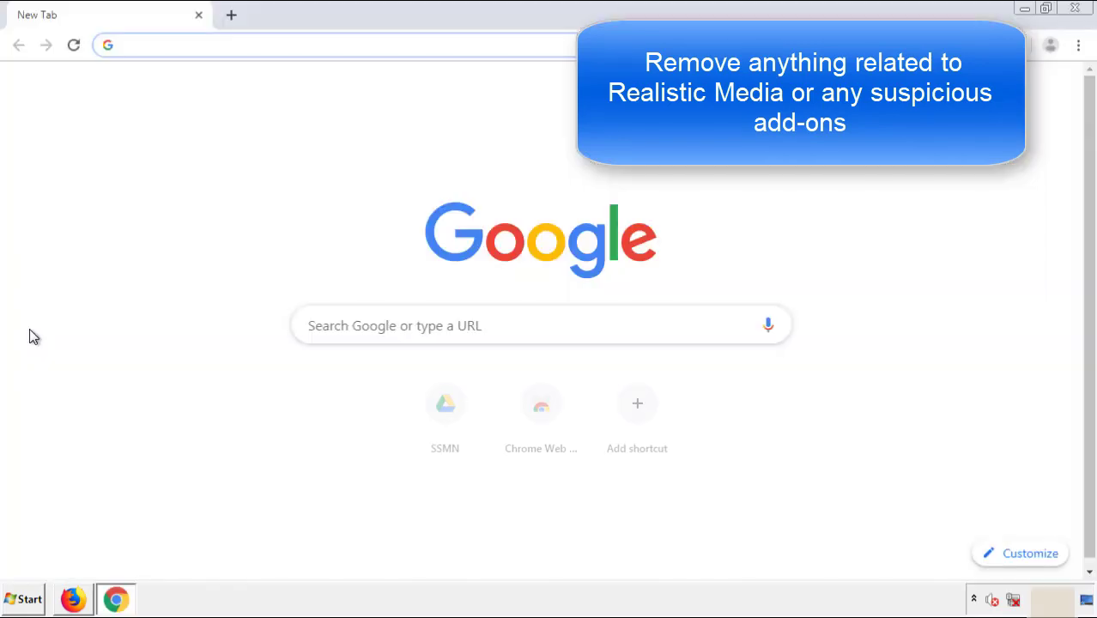
{"action": "left_click", "coordinate": [1077, 45]}
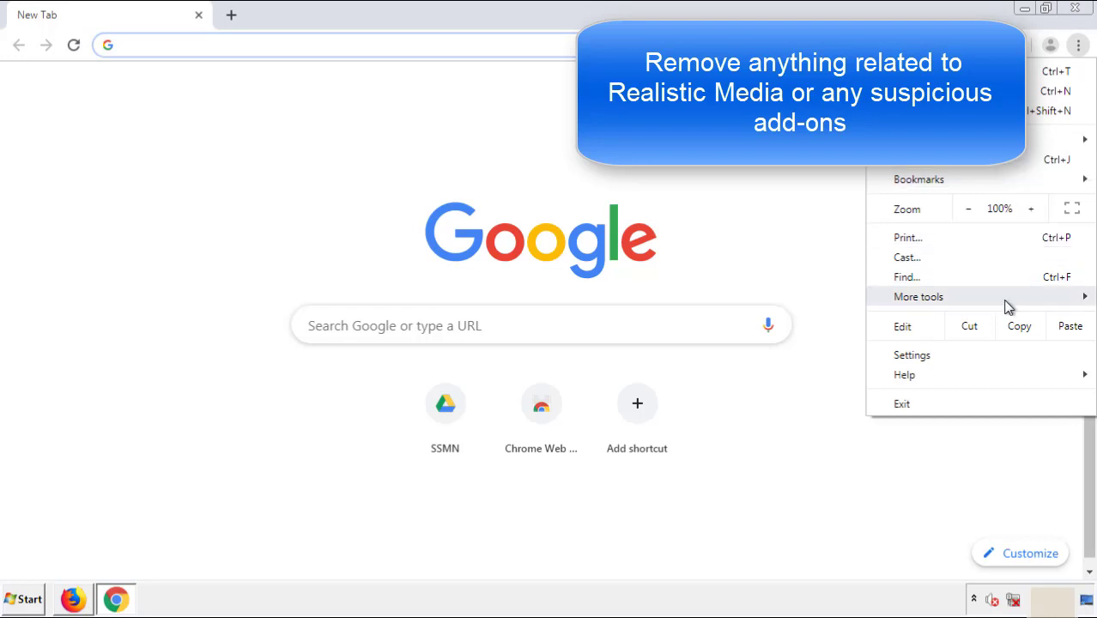
{"action": "mouse_move", "coordinate": [983, 300]}
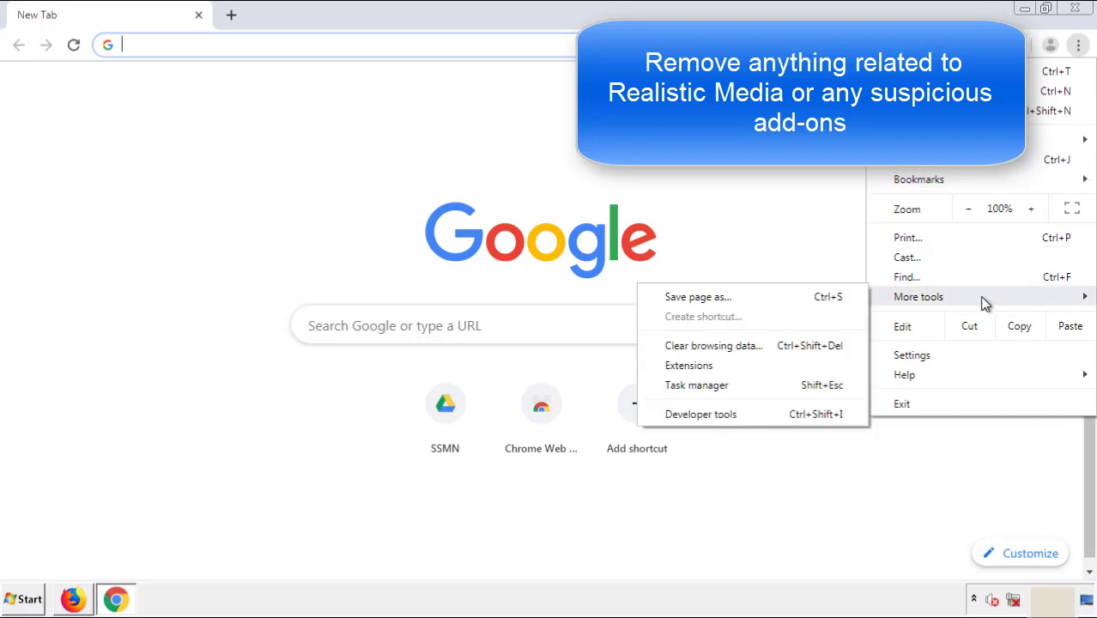
{"action": "left_click", "coordinate": [696, 365]}
{"action": "scroll", "coordinate": [258, 249], "scroll_direction": "down", "scroll_amount": 5}
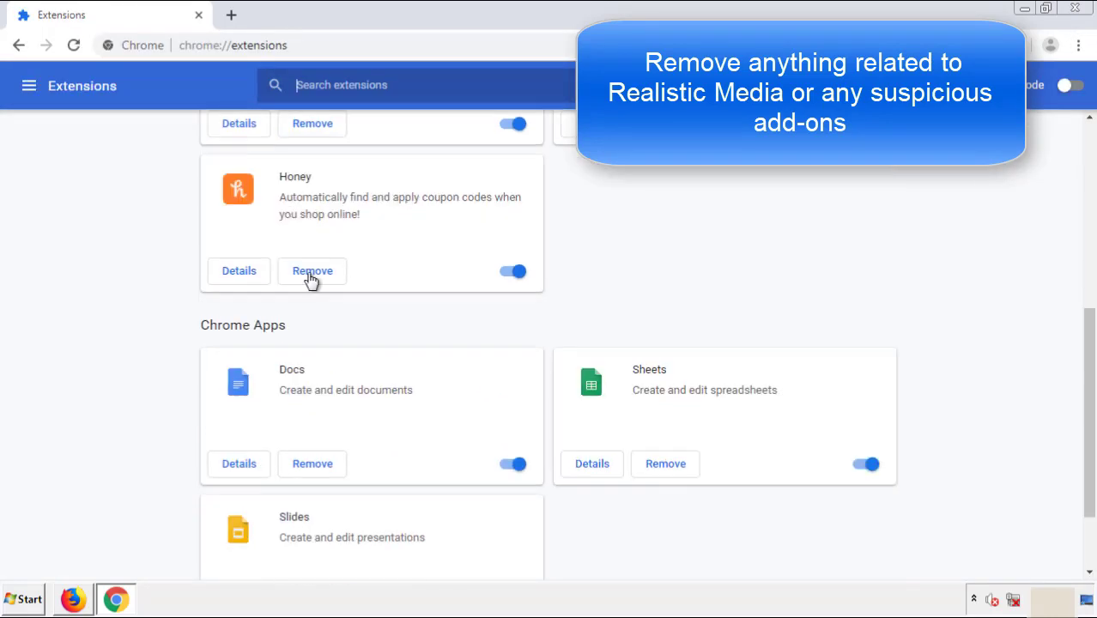
{"action": "scroll", "coordinate": [416, 313], "scroll_direction": "up", "scroll_amount": 5}
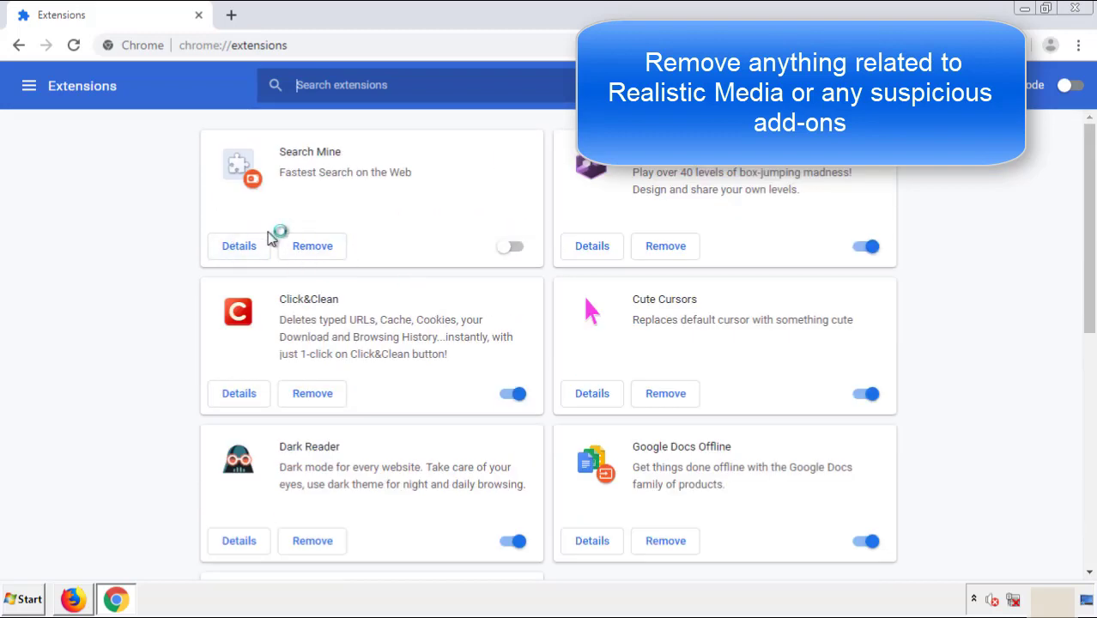
{"action": "left_click", "coordinate": [311, 247]}
{"action": "key", "text": "Return"}
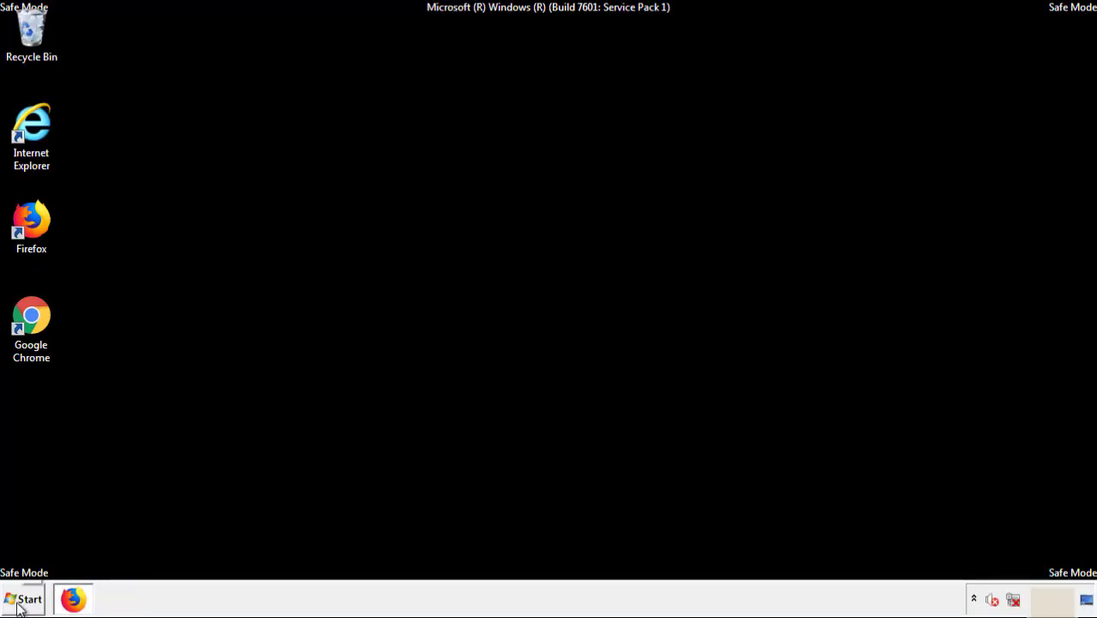
Step: Open the Start menu and expand the Shut down options to reveal Restart
{"action": "left_click", "coordinate": [20, 599]}
{"action": "left_click", "coordinate": [296, 562]}
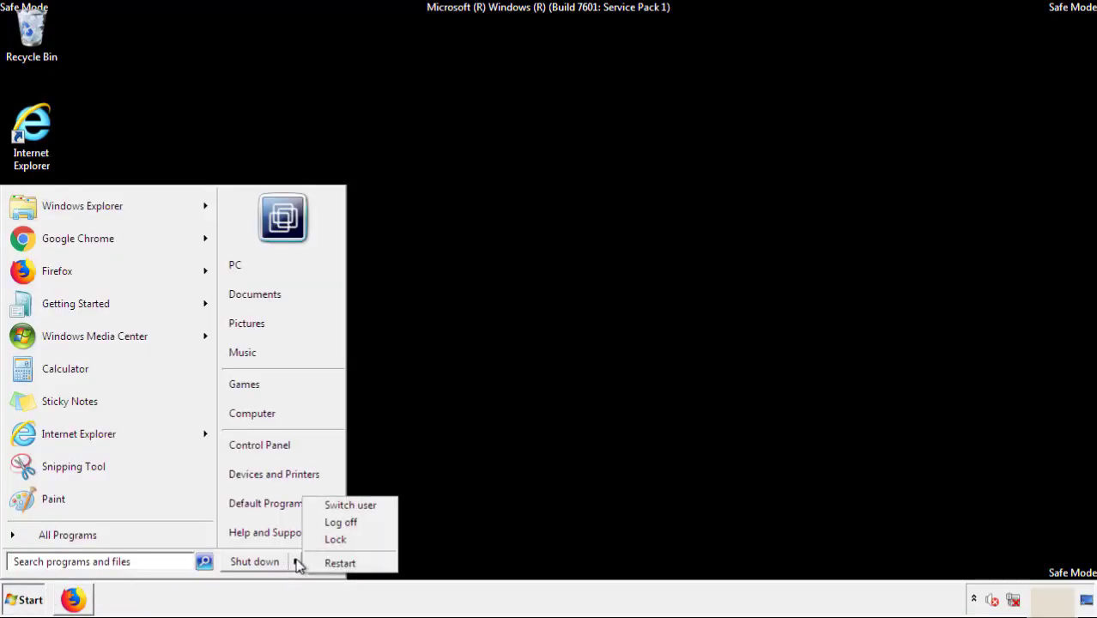